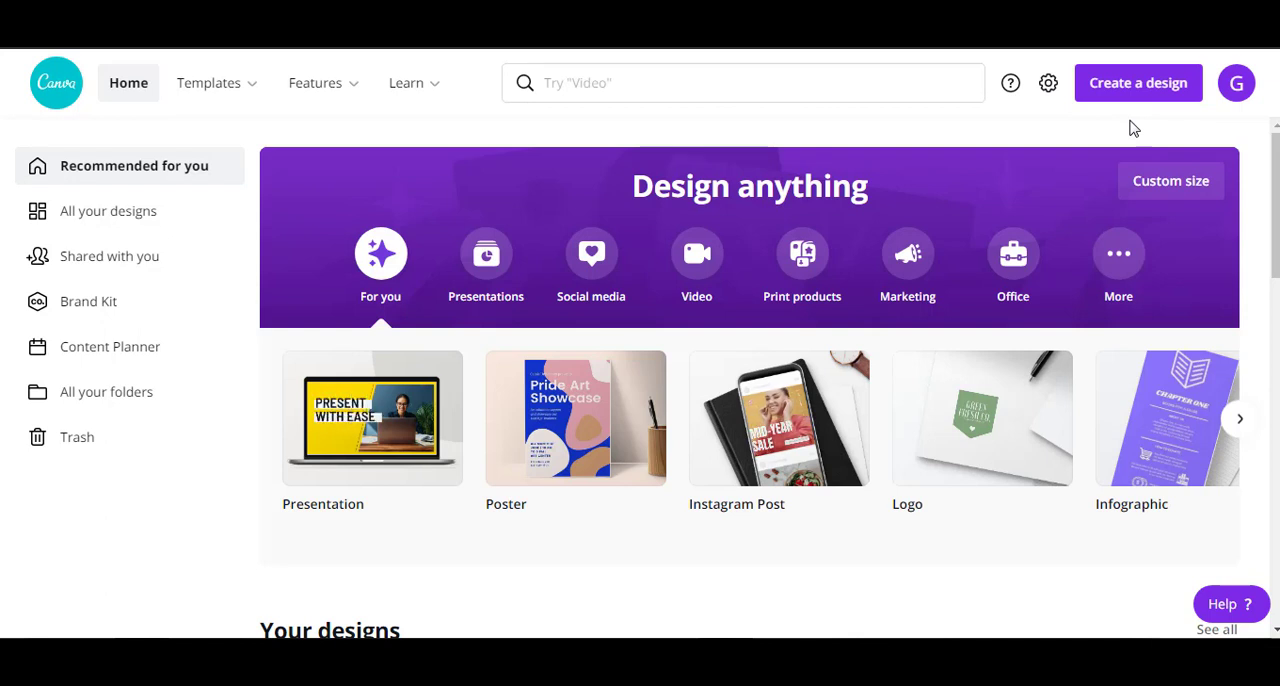
Create a new custom-size design measuring 4500 x 5400 px.
left_click(1130, 88)
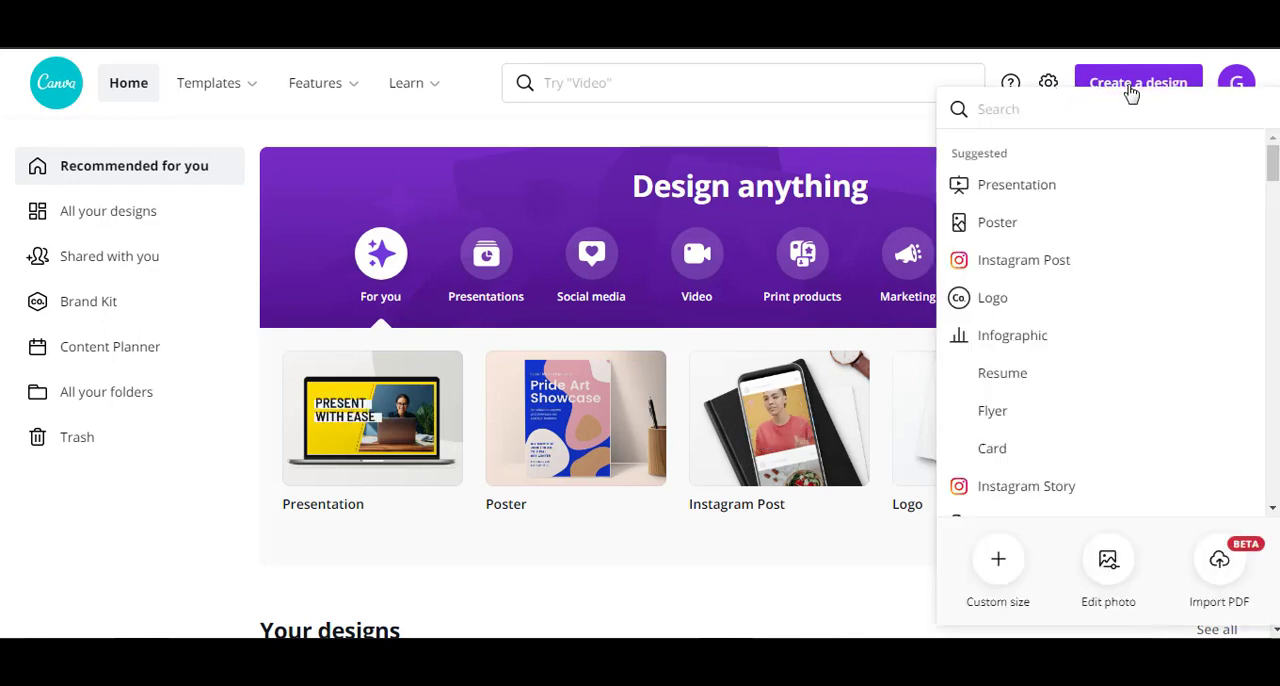
left_click(997, 563)
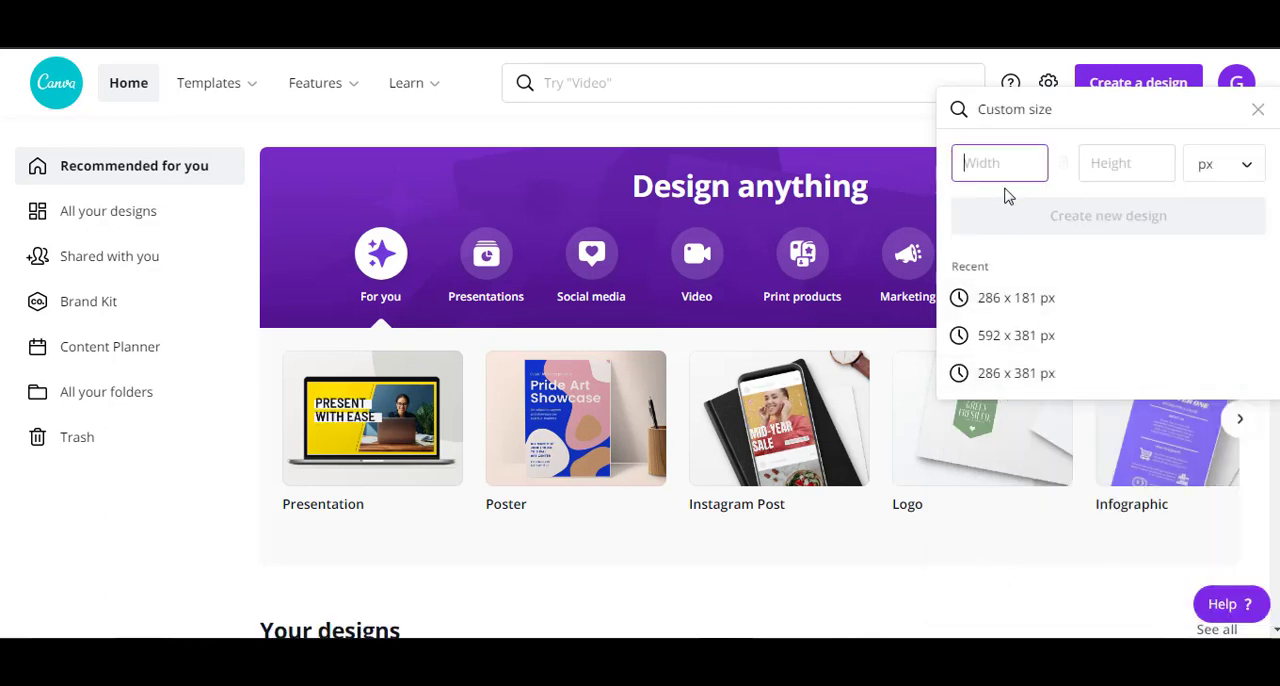
type("4500")
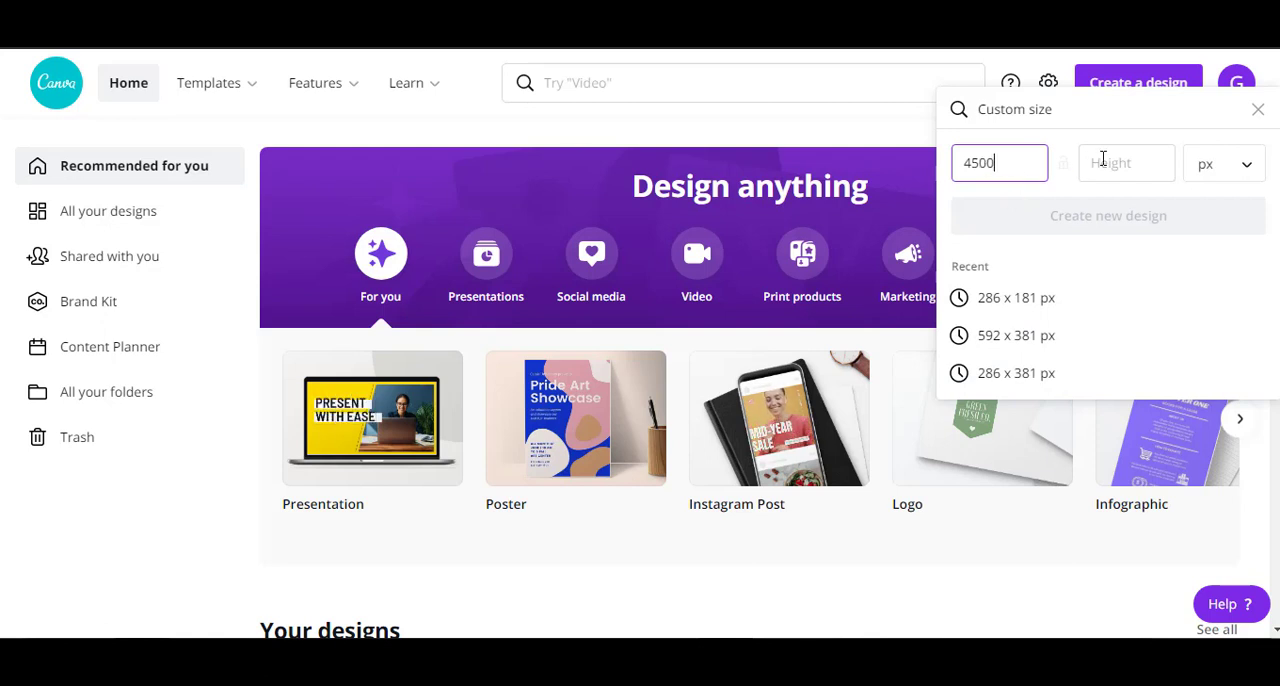
left_click(1103, 160)
type("5400")
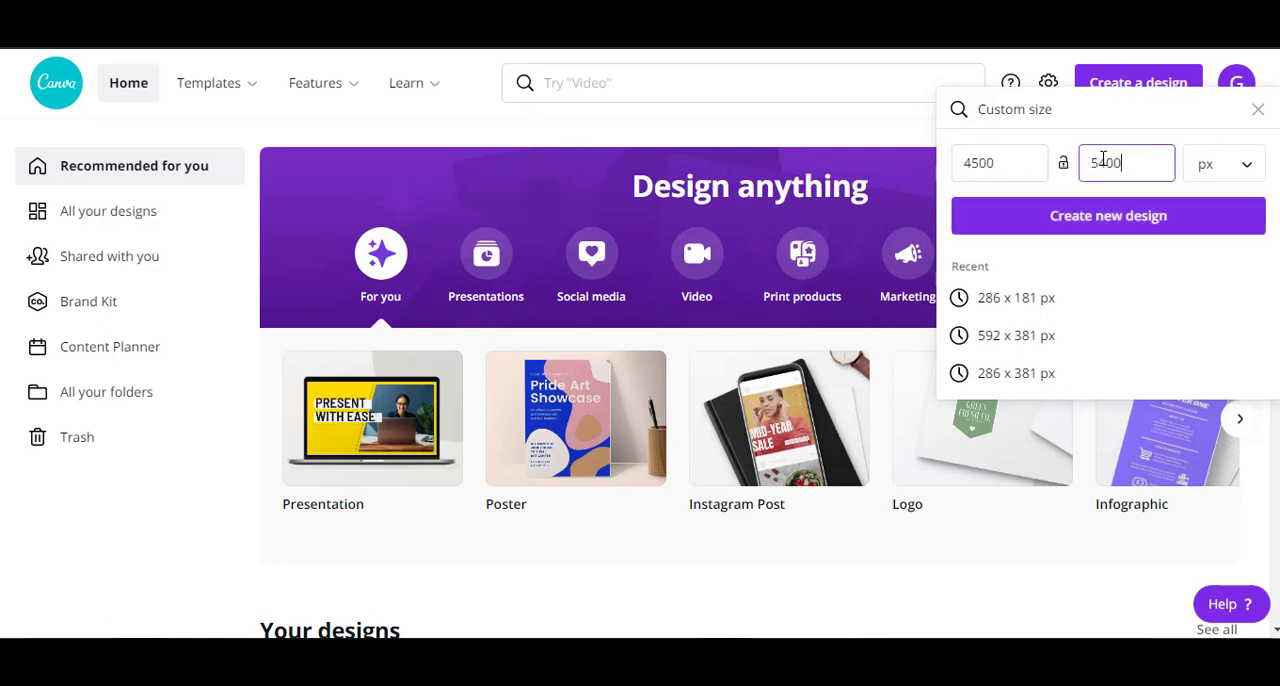
left_click(1110, 216)
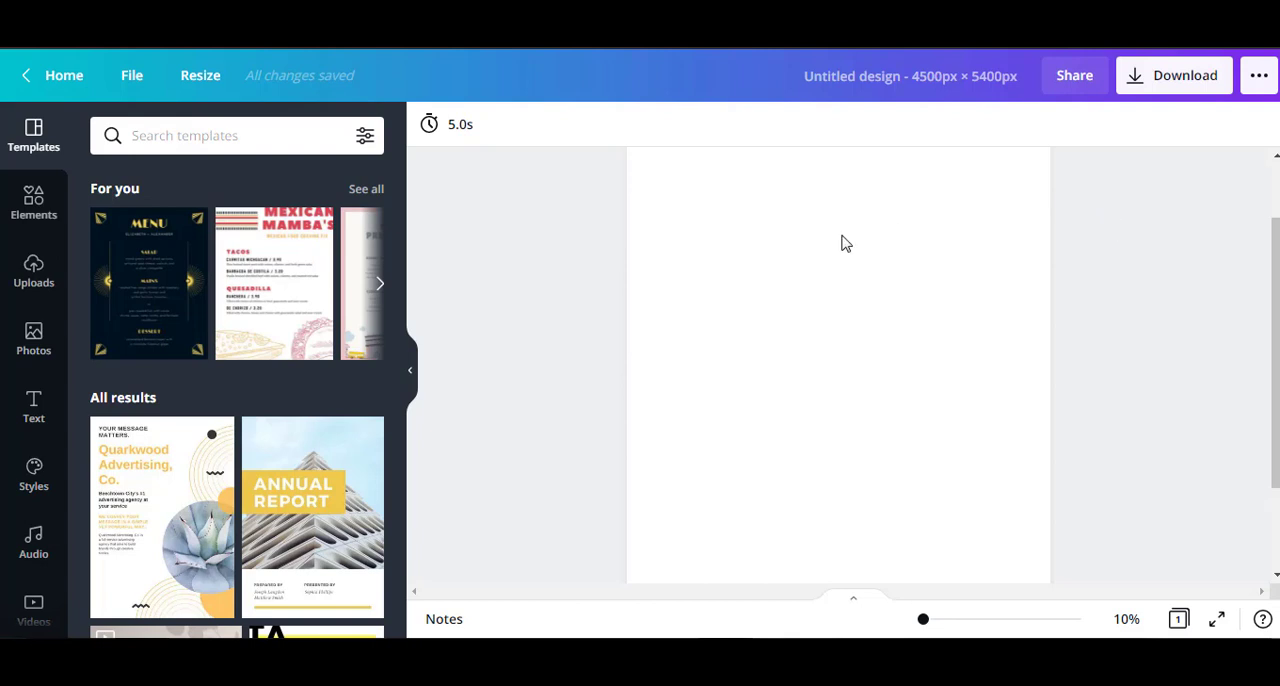
Search the design elements for "cat".
left_click(30, 212)
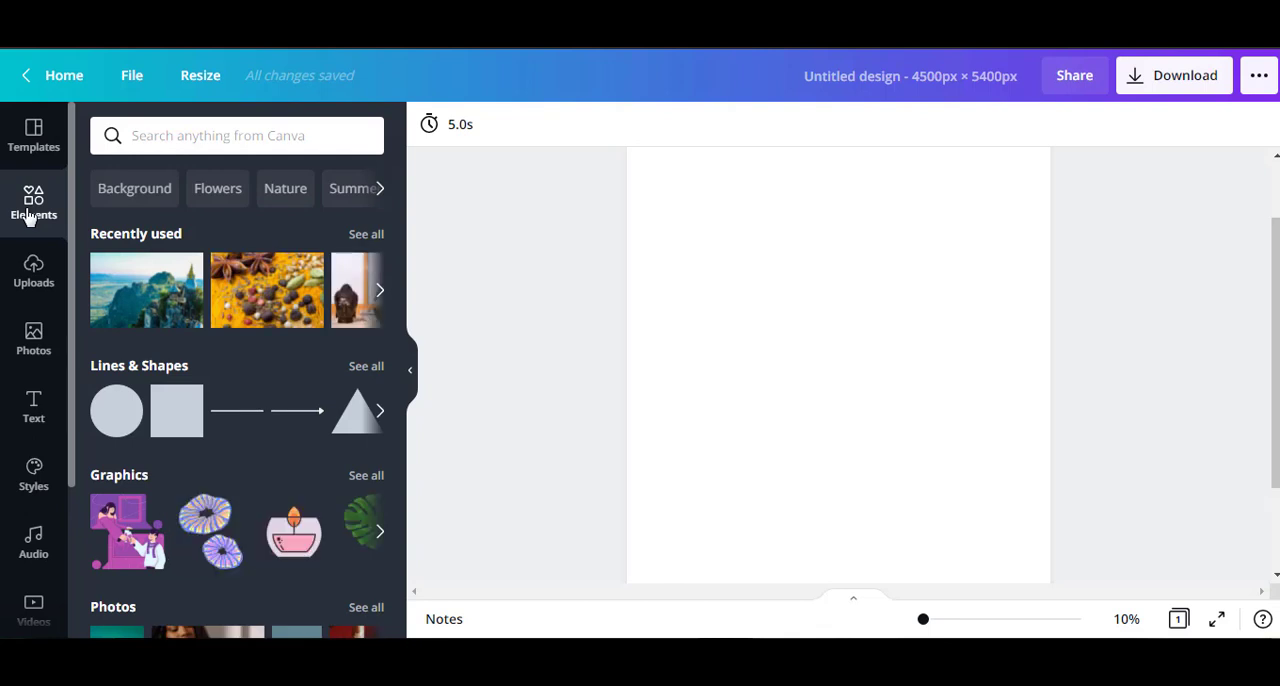
left_click(208, 135)
type("ca")
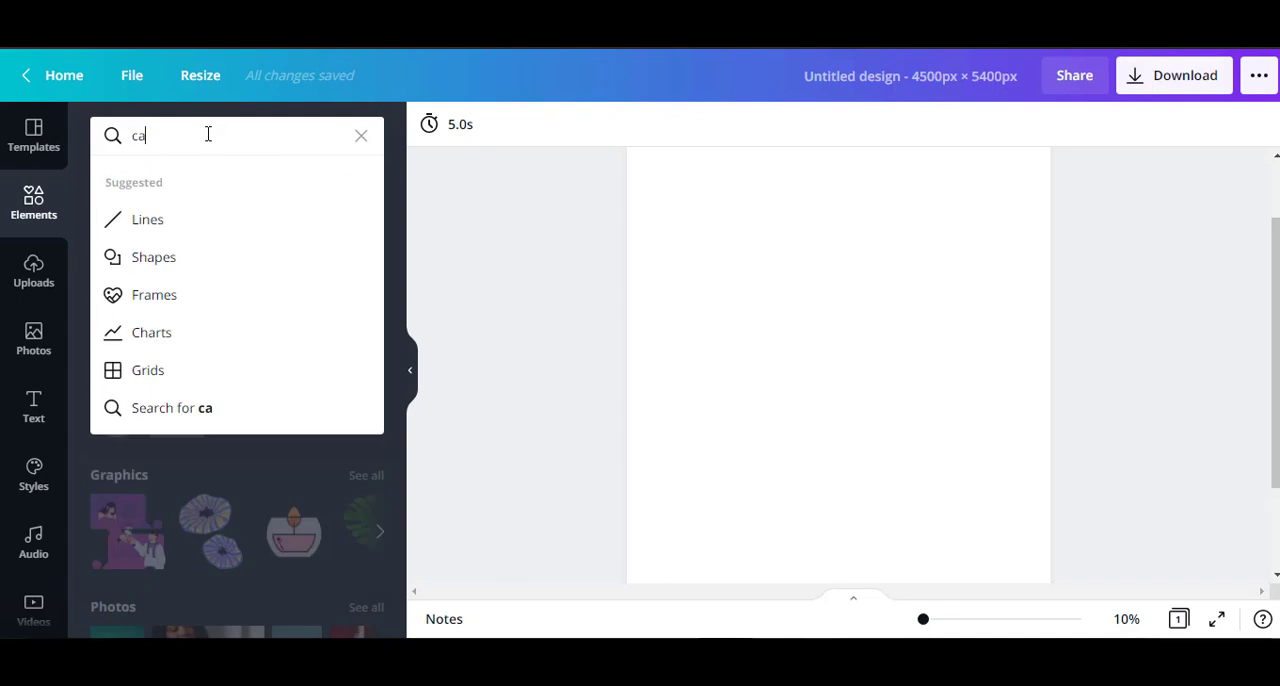
type("t")
key("Return")
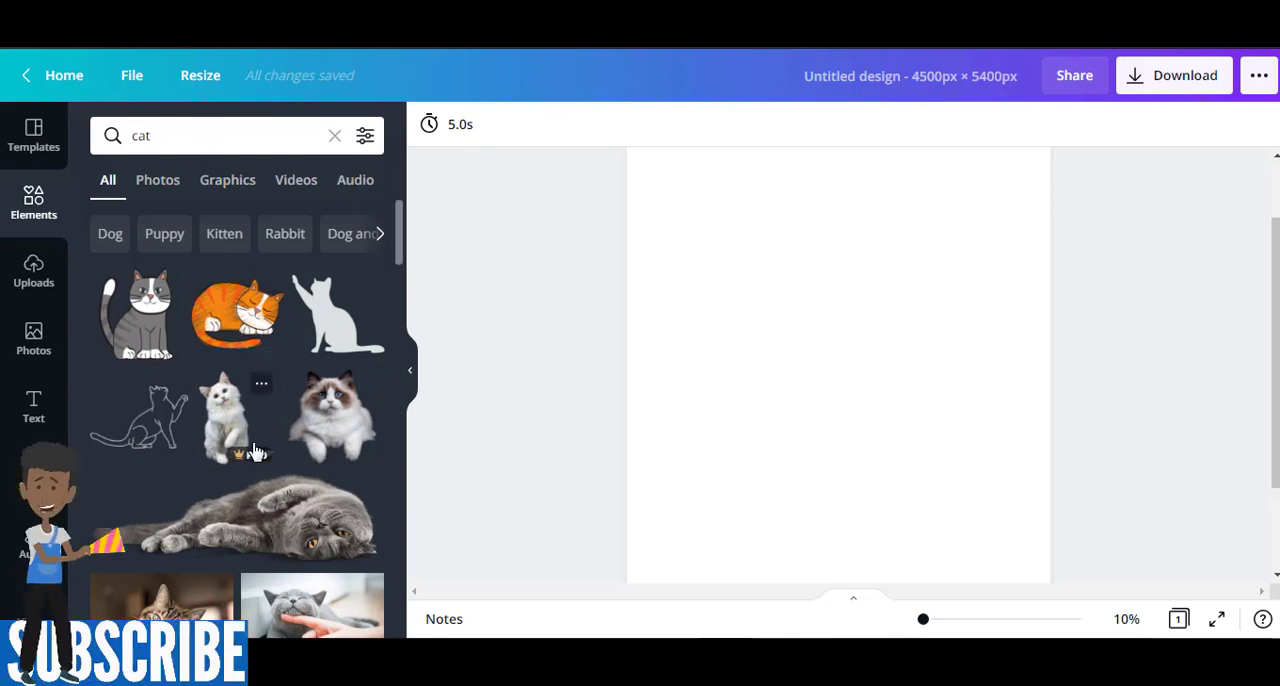
Find the yawning orange cartoon cat sitting upright among the search results and add it to the page.
scroll(254, 430, "down", 2)
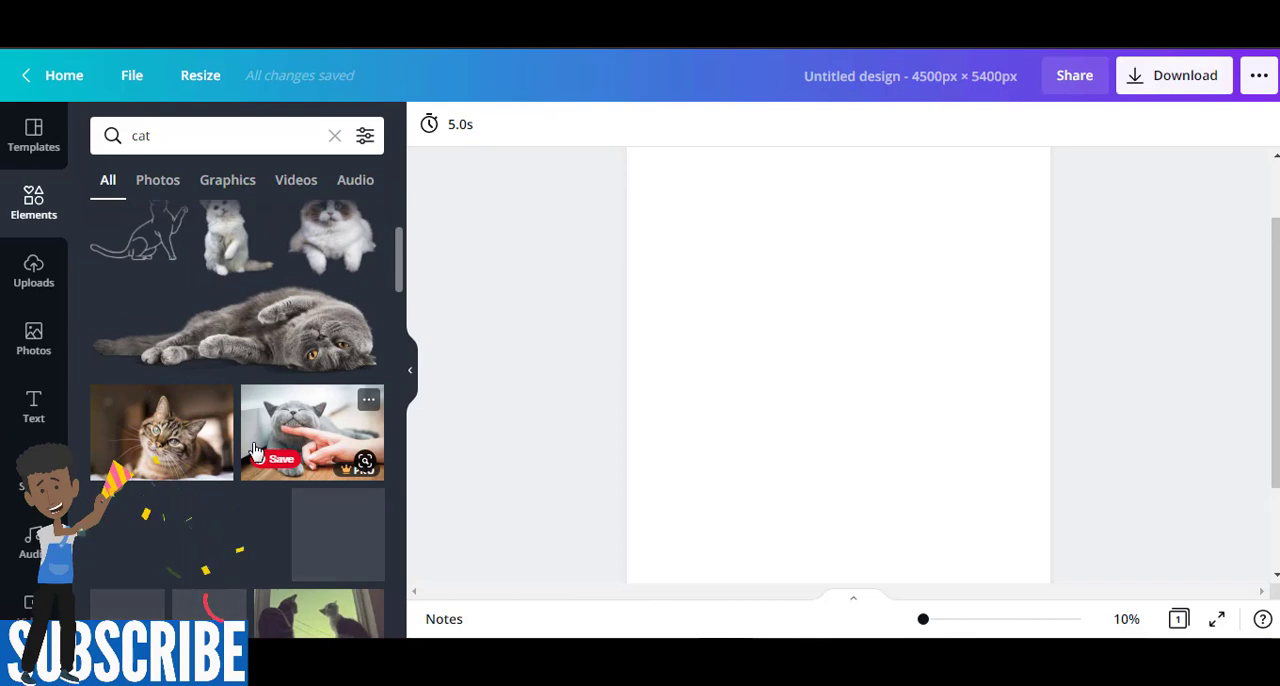
scroll(254, 452, "down", 2)
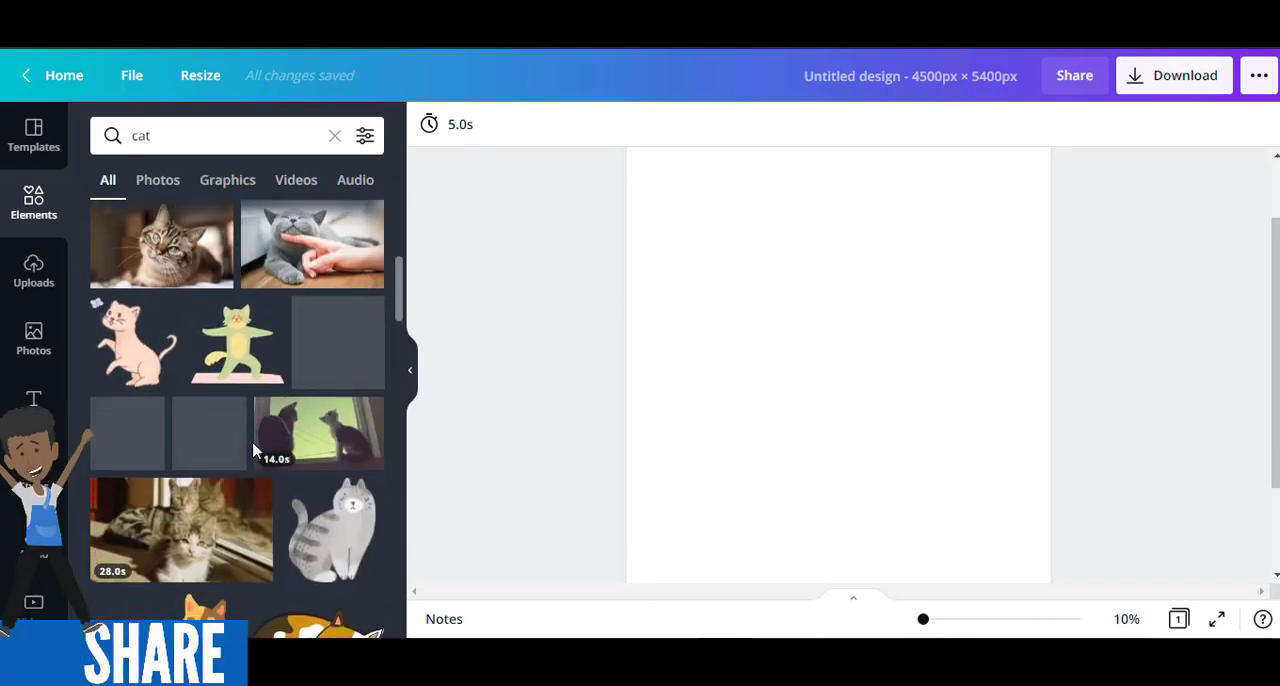
scroll(254, 452, "down", 2)
scroll(254, 452, "down", 3)
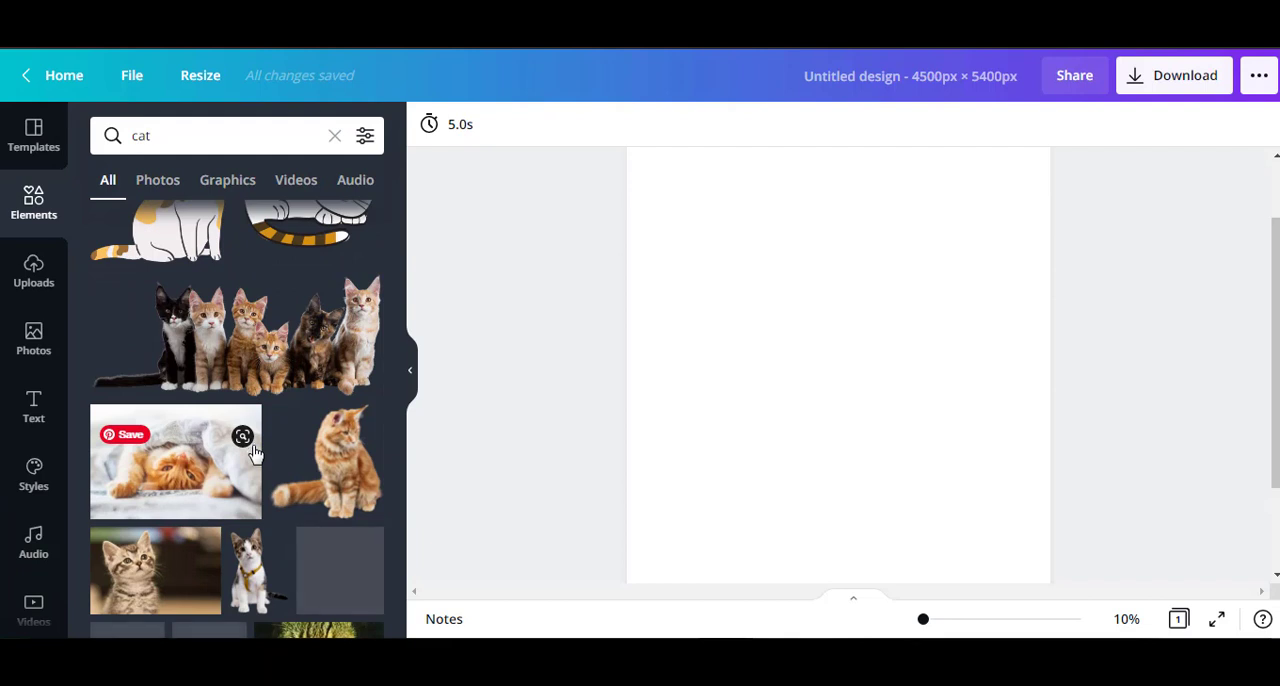
scroll(255, 480, "down", 2)
scroll(255, 512, "down", 3)
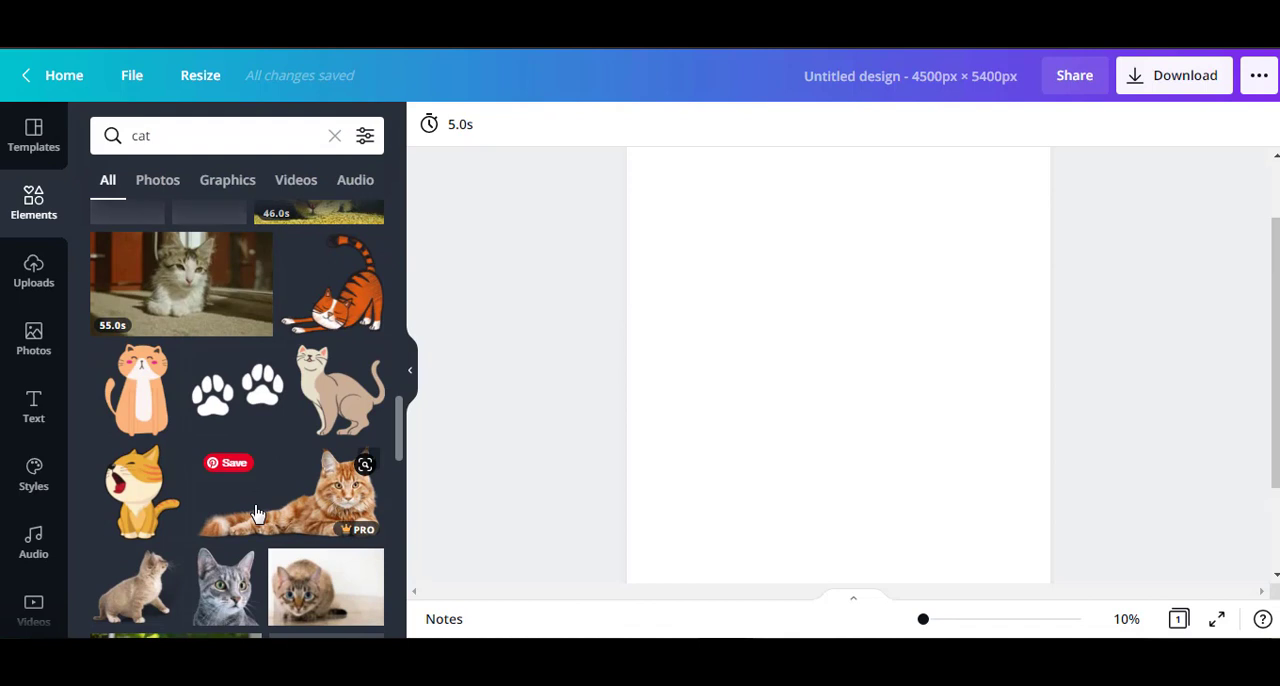
left_click(130, 510)
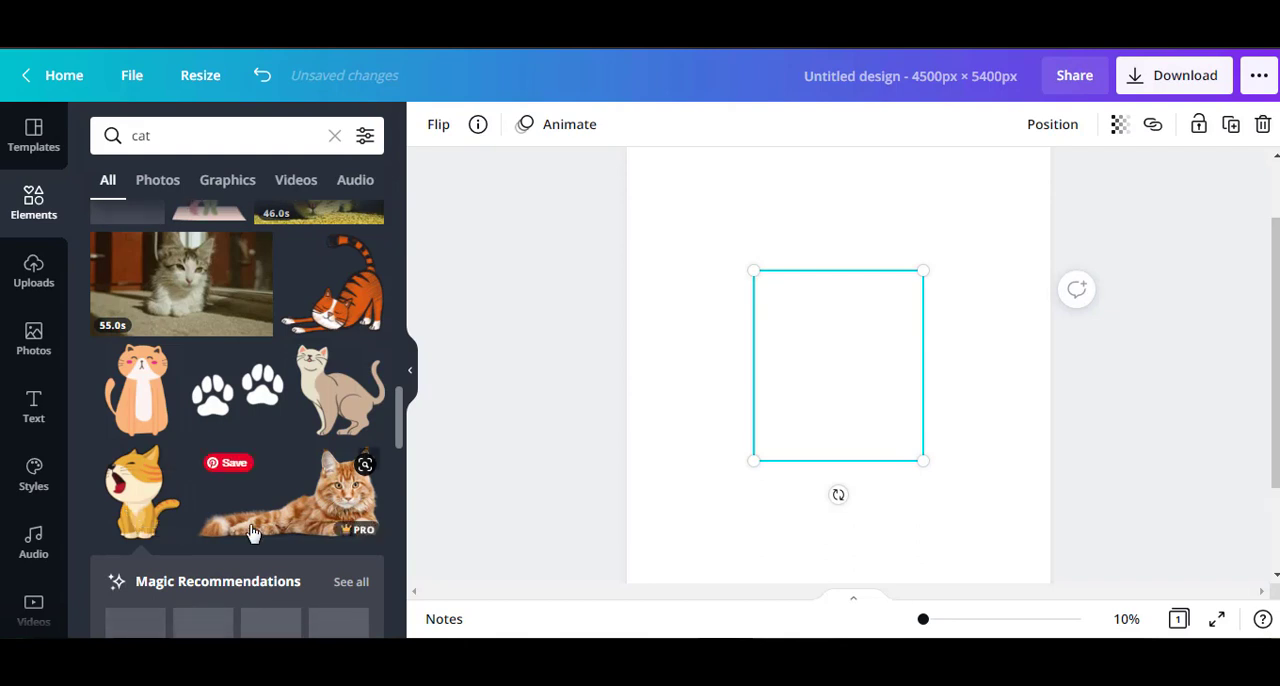
Move the cat toward the page's left side and duplicate it twice to form an overlapping row of three cats.
scroll(250, 530, "down", 4)
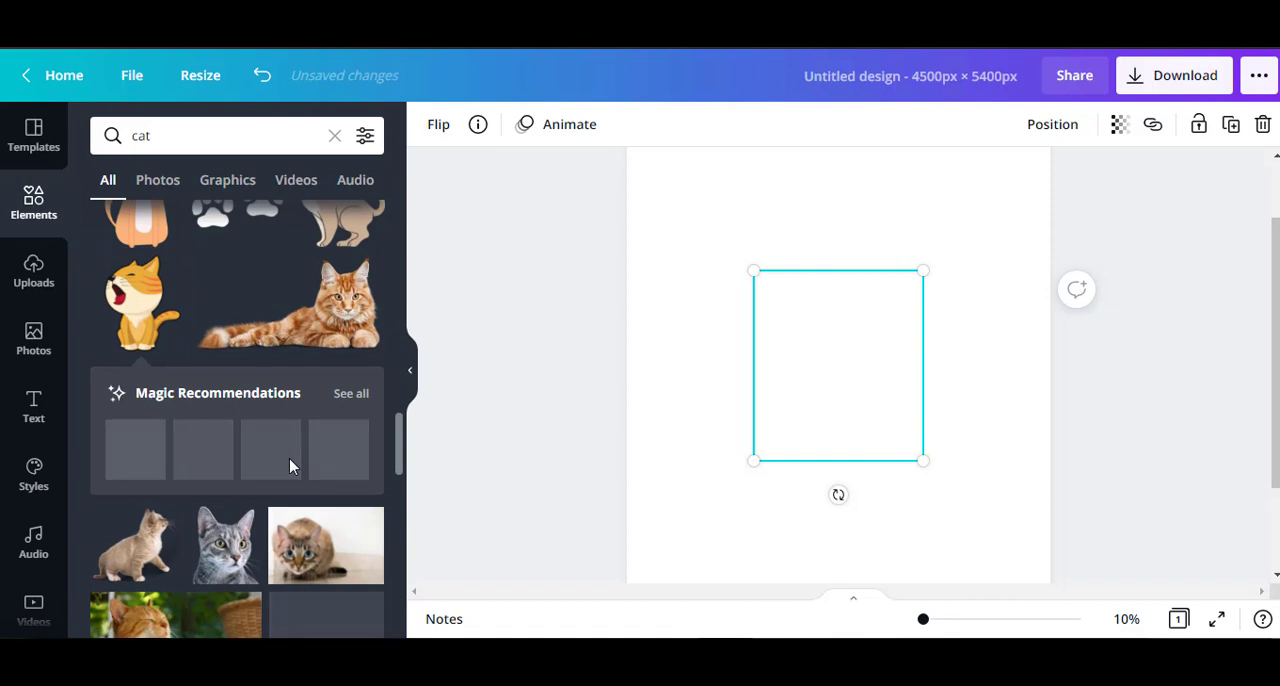
left_click_drag(140, 300, 755, 316)
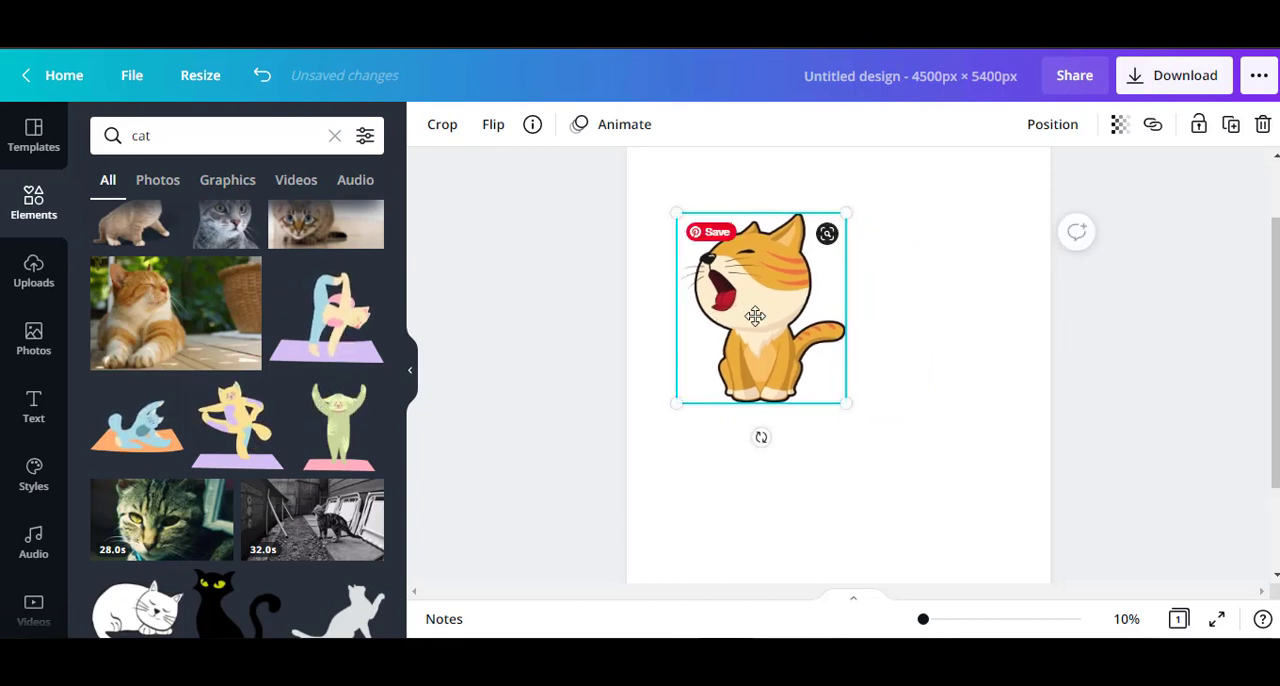
left_click_drag(755, 316, 936, 311)
left_click(741, 363, "shift")
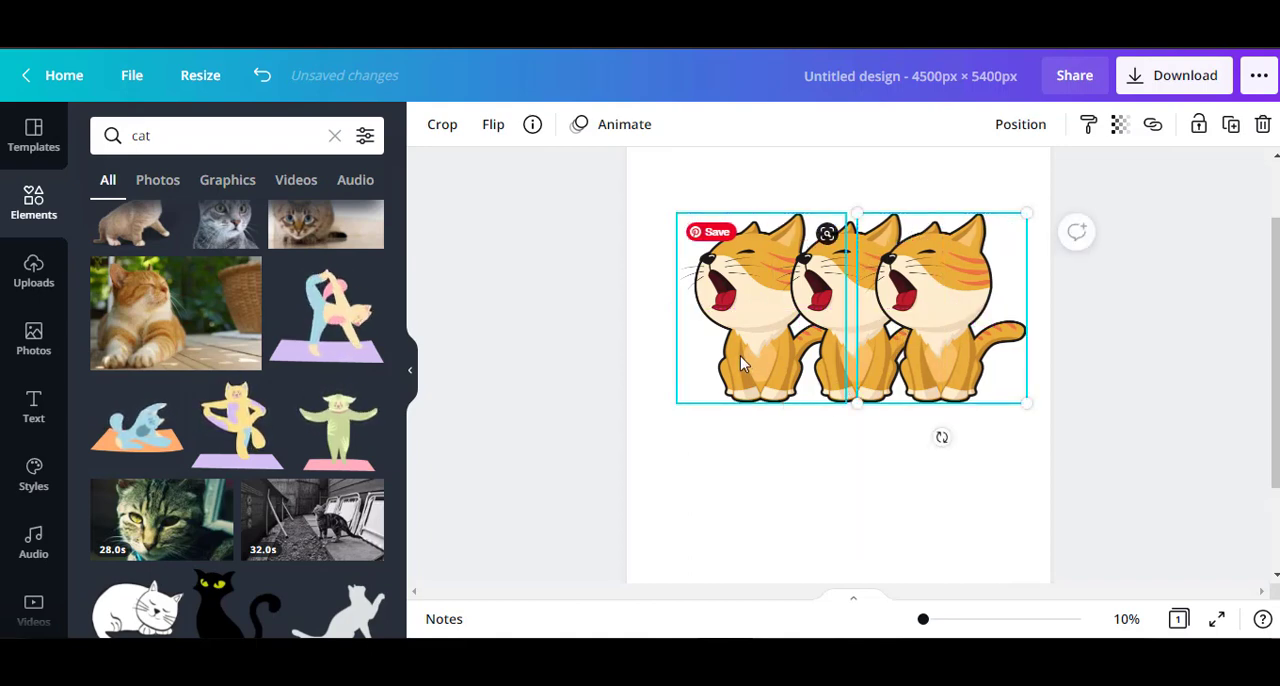
Tilt the left cat counterclockwise and the right cat clockwise, then nudge the right cat slightly downward.
left_click(740, 356)
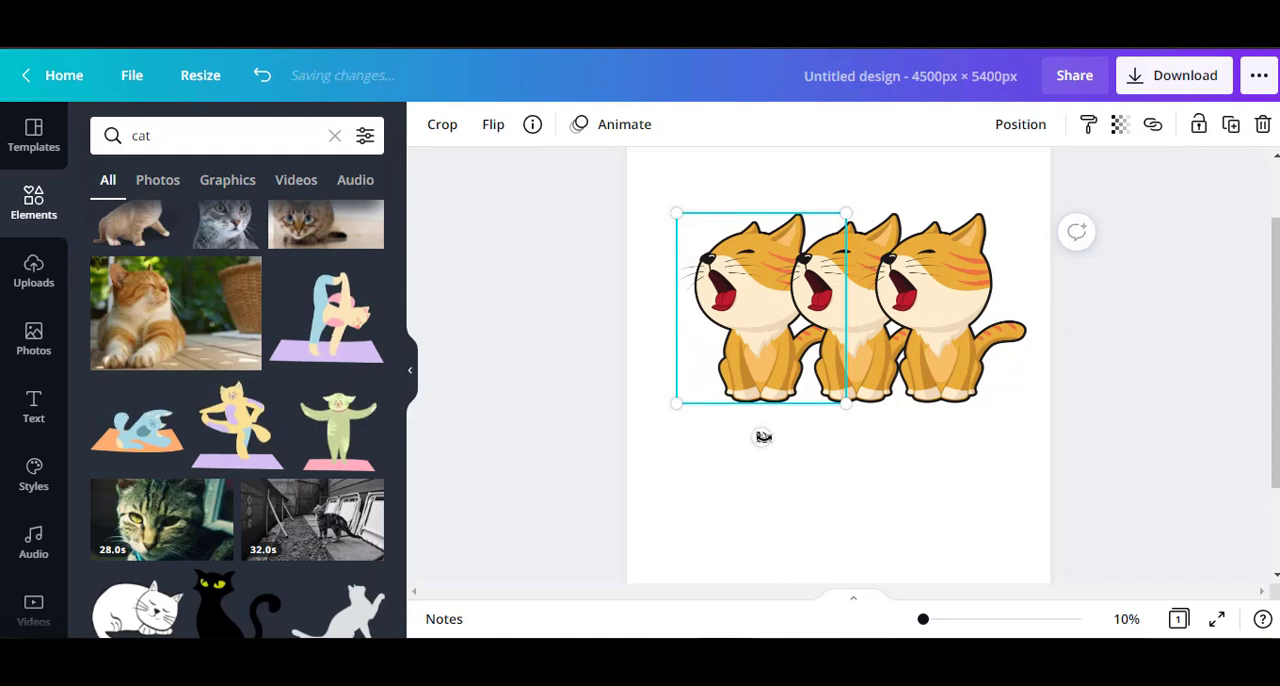
left_click_drag(763, 437, 792, 436)
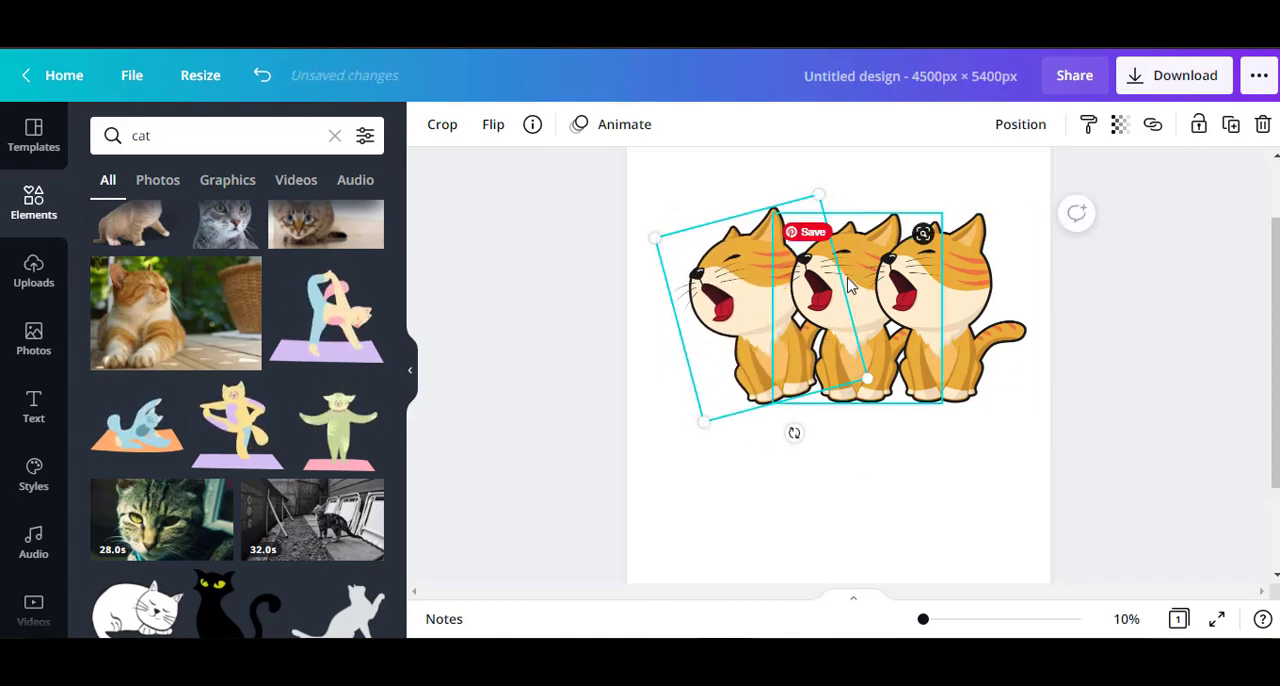
left_click(963, 339)
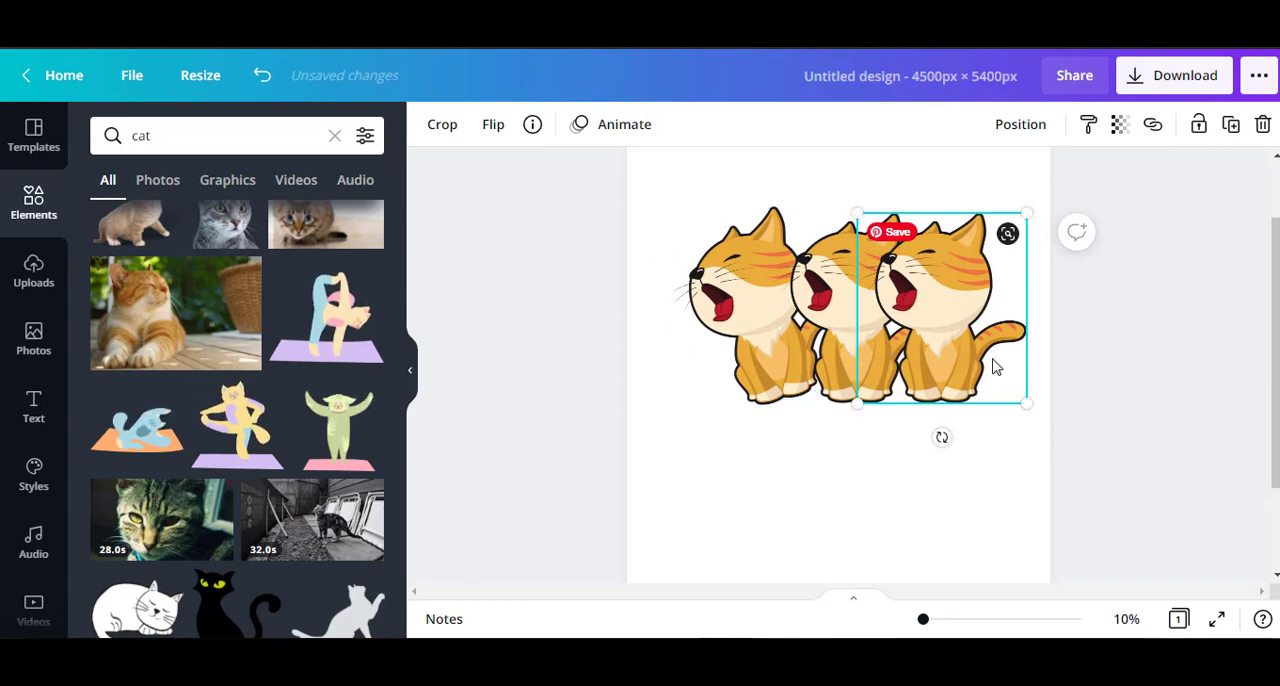
left_click_drag(944, 436, 887, 427)
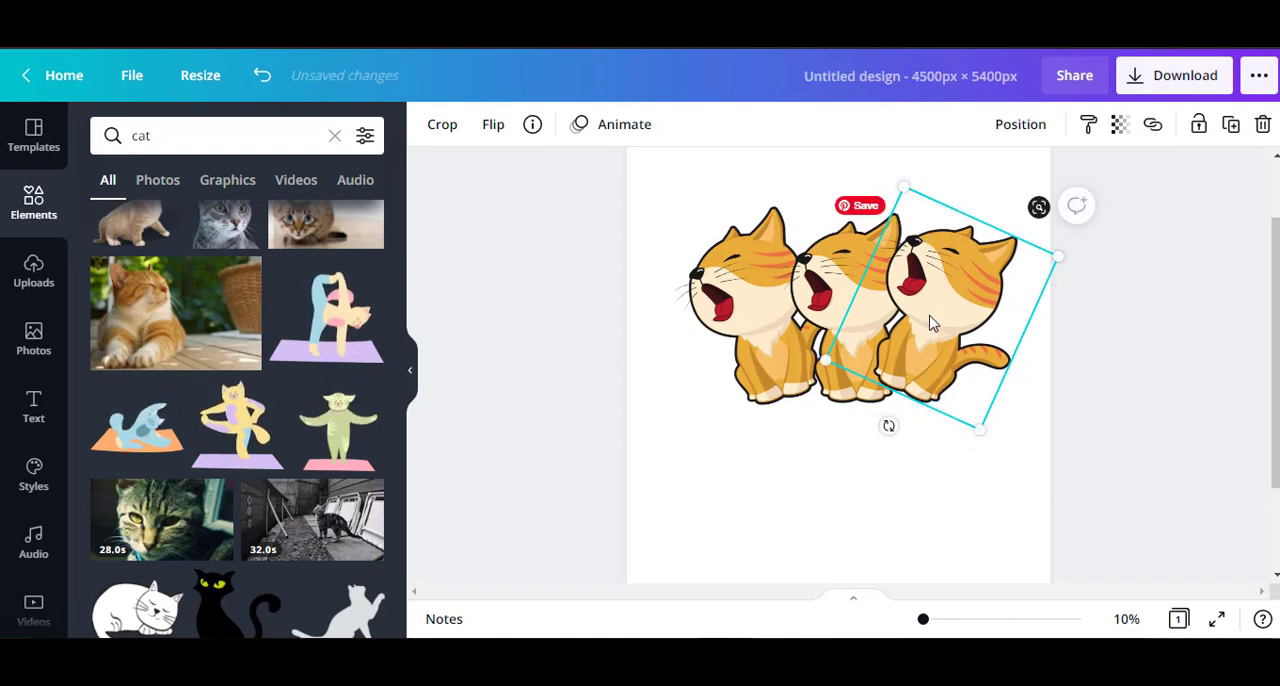
left_click_drag(929, 289, 932, 290)
Rotate the left cat a little further counterclockwise and nudge it slightly lower in the row.
left_click(763, 371)
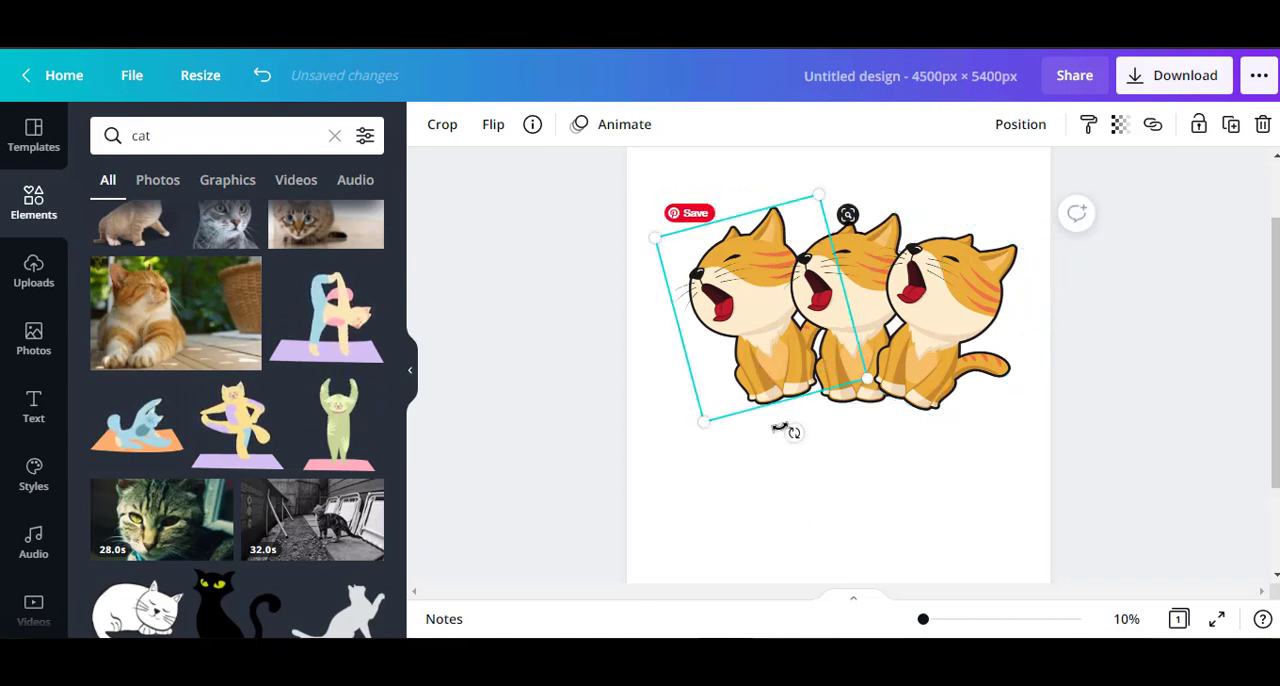
left_click_drag(791, 433, 811, 445)
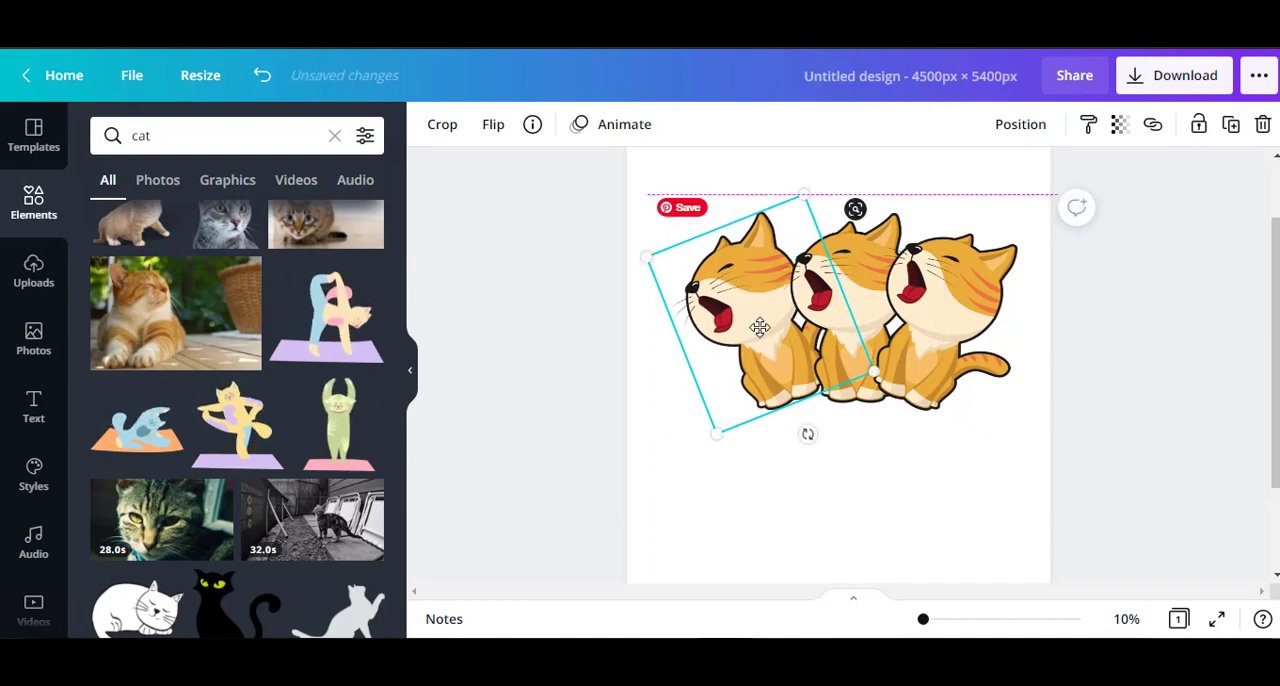
left_click_drag(760, 329, 761, 324)
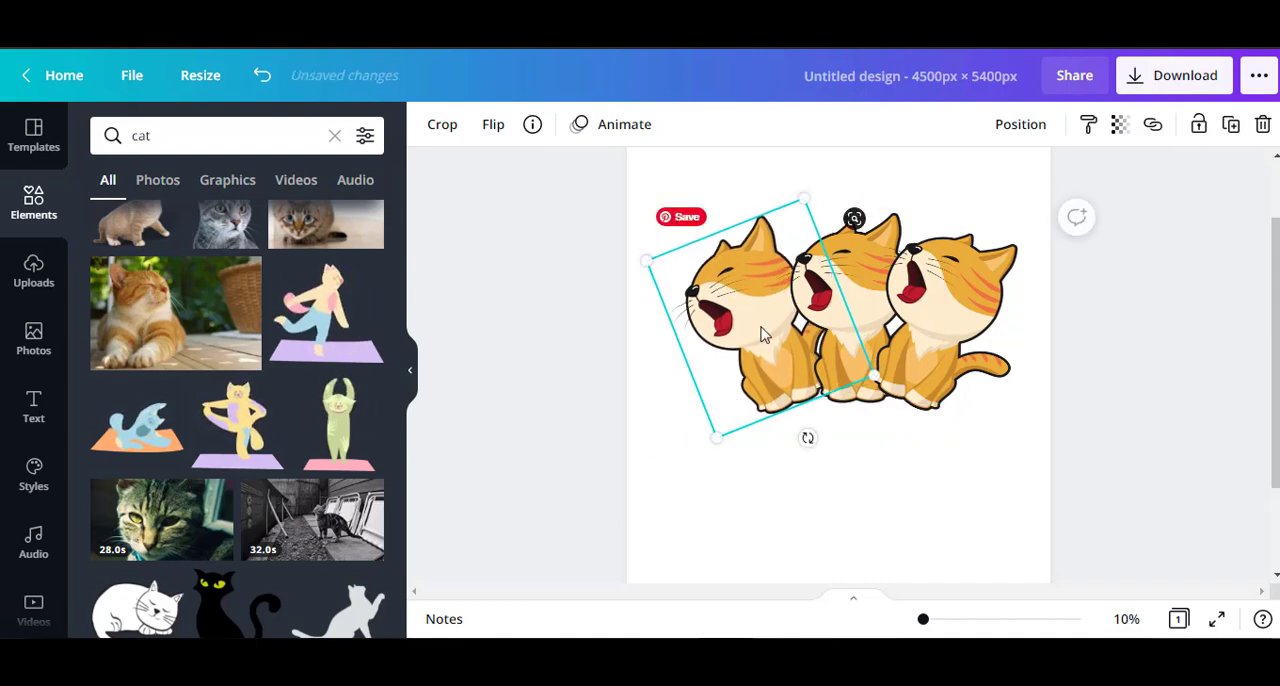
left_click(890, 484)
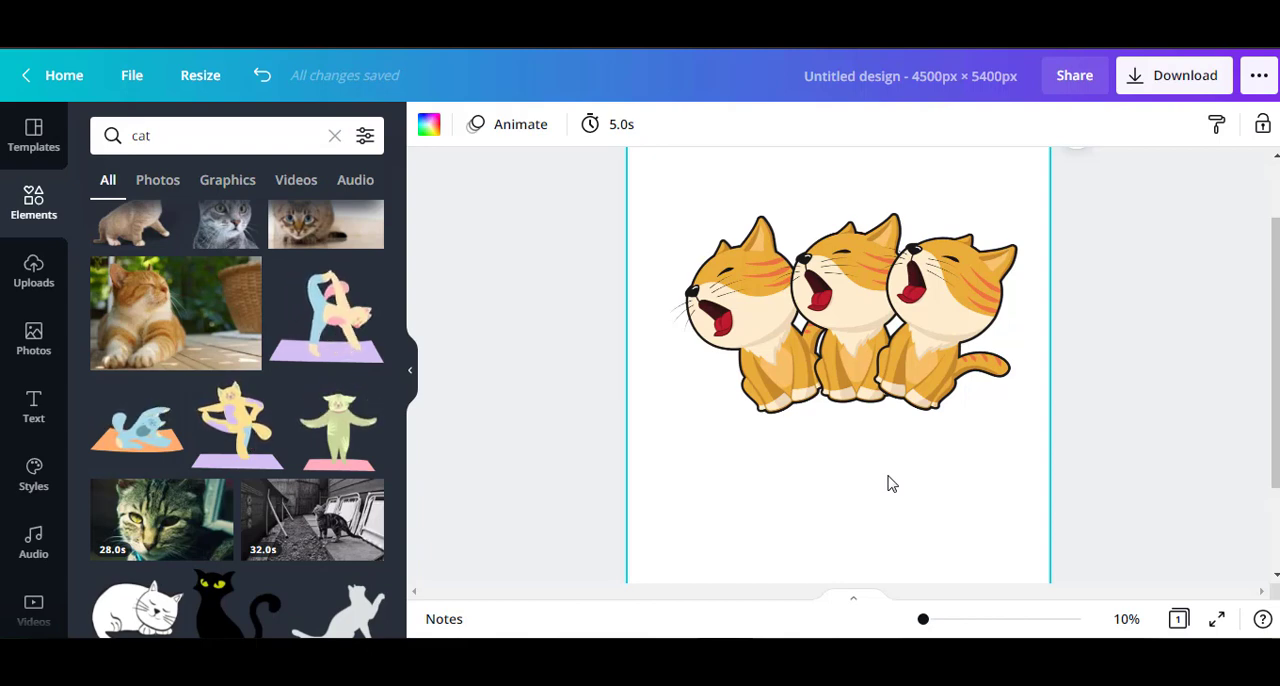
left_click(881, 333)
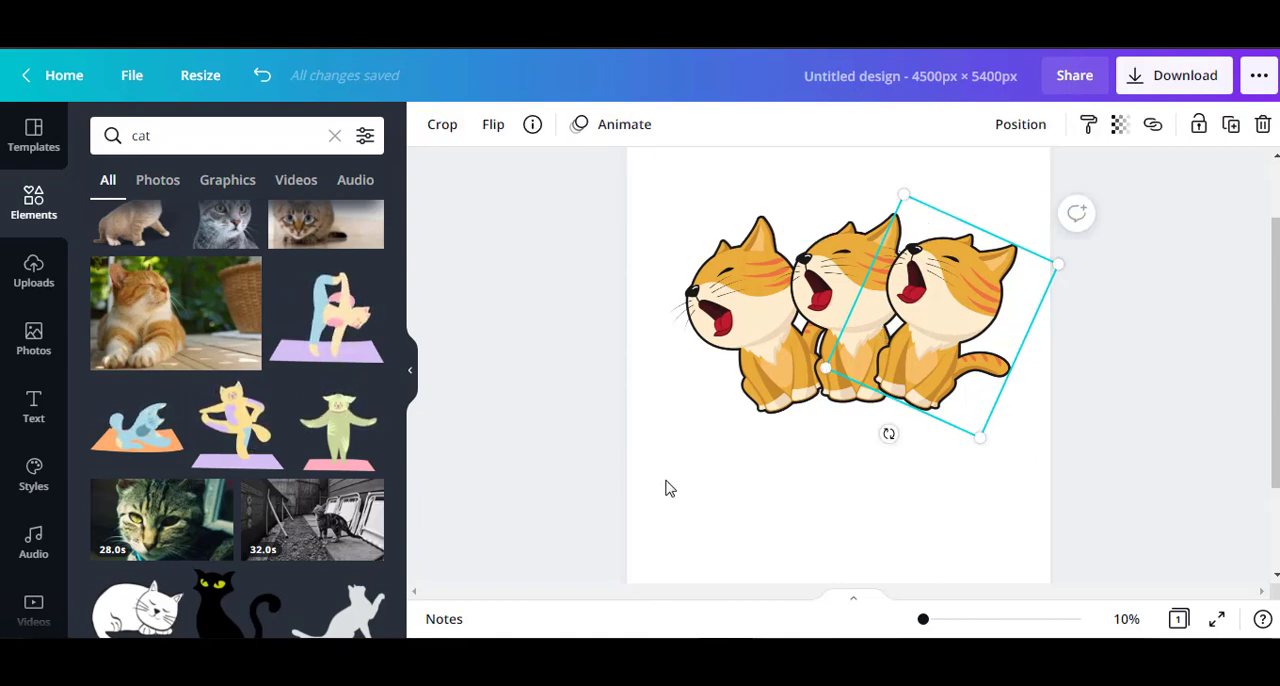
left_click(784, 373)
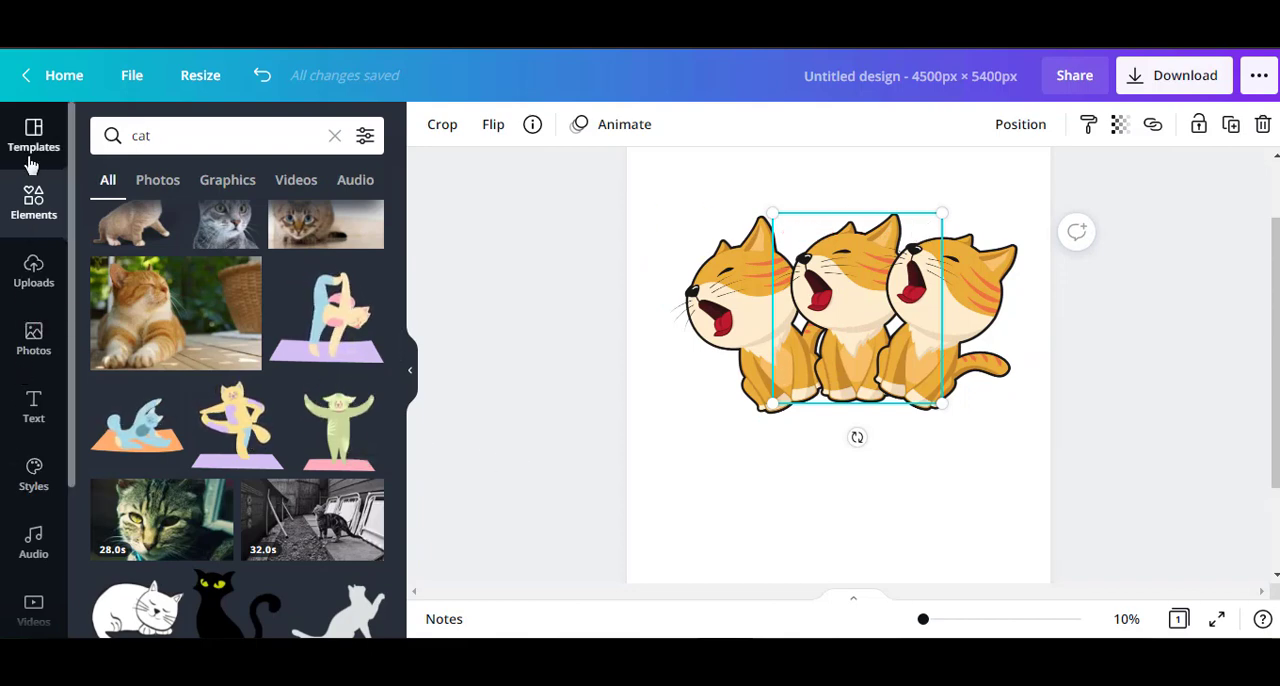
left_click(33, 222)
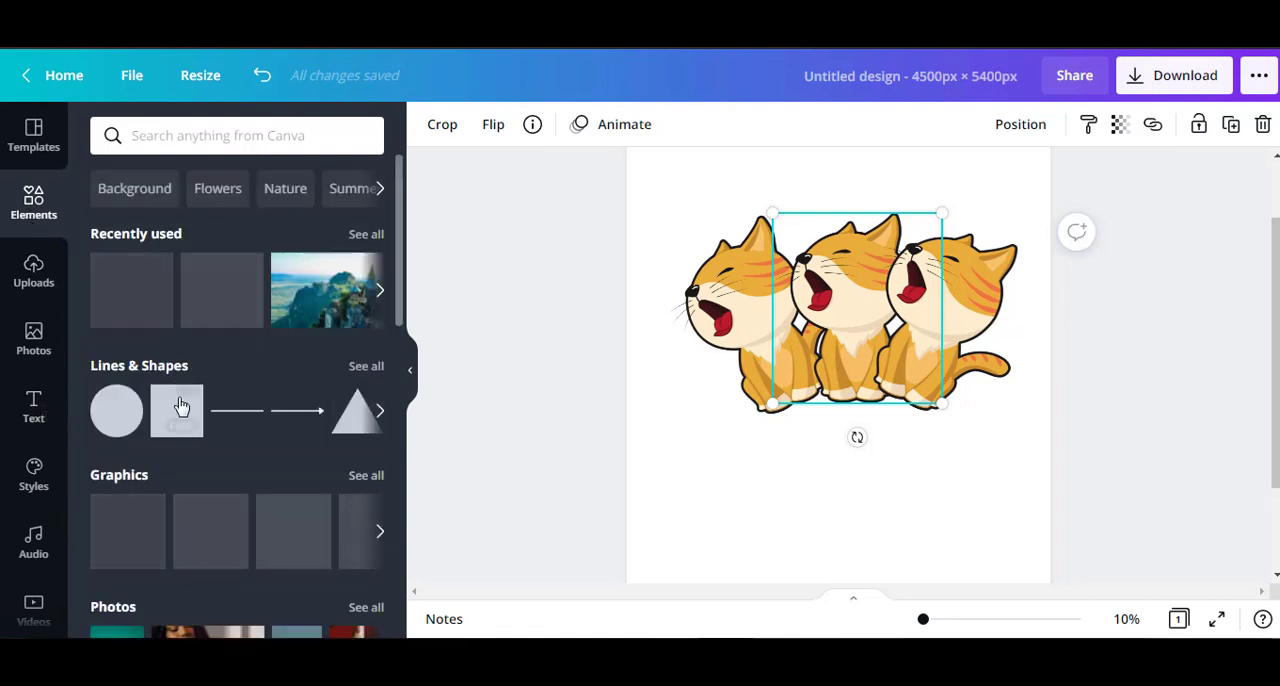
left_click(181, 405)
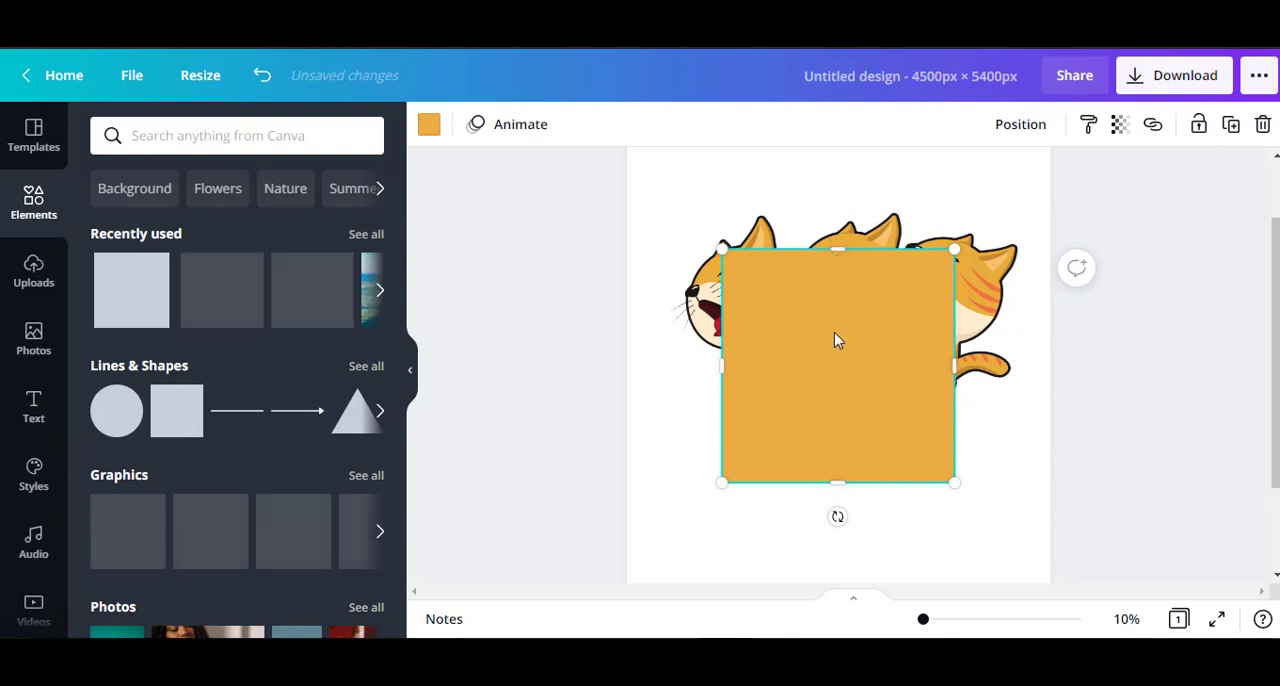
right_click(837, 290)
left_click(836, 268)
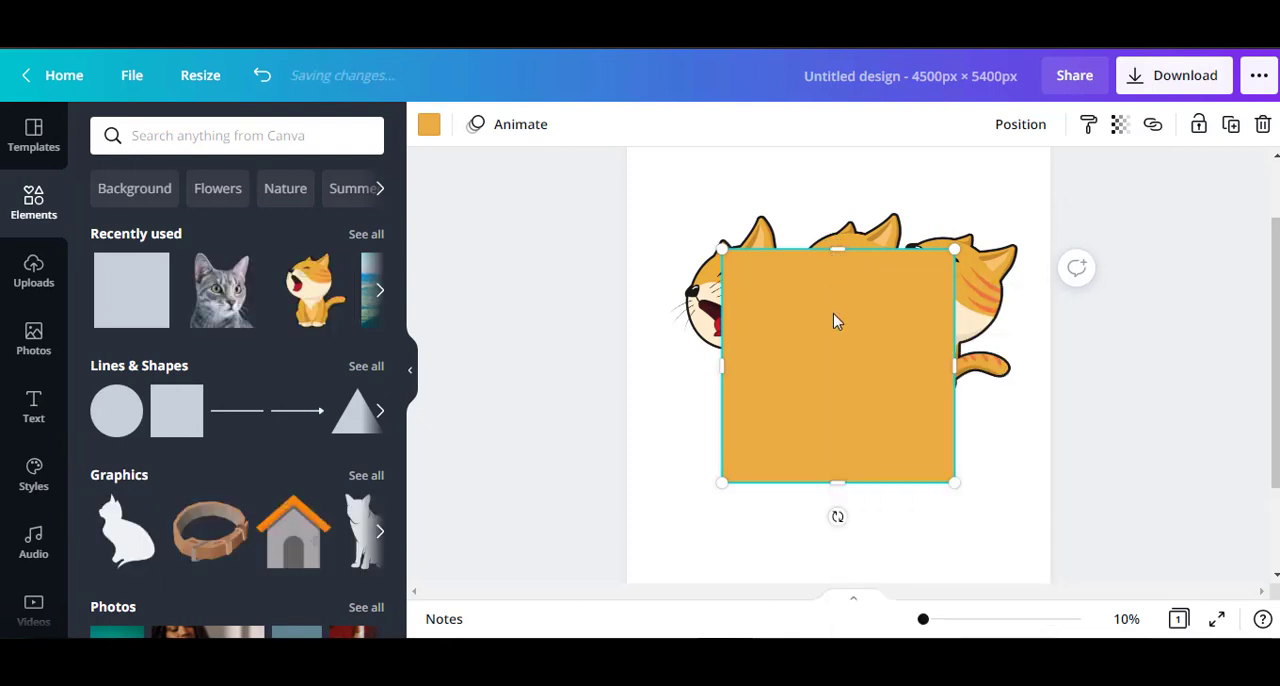
right_click(837, 321)
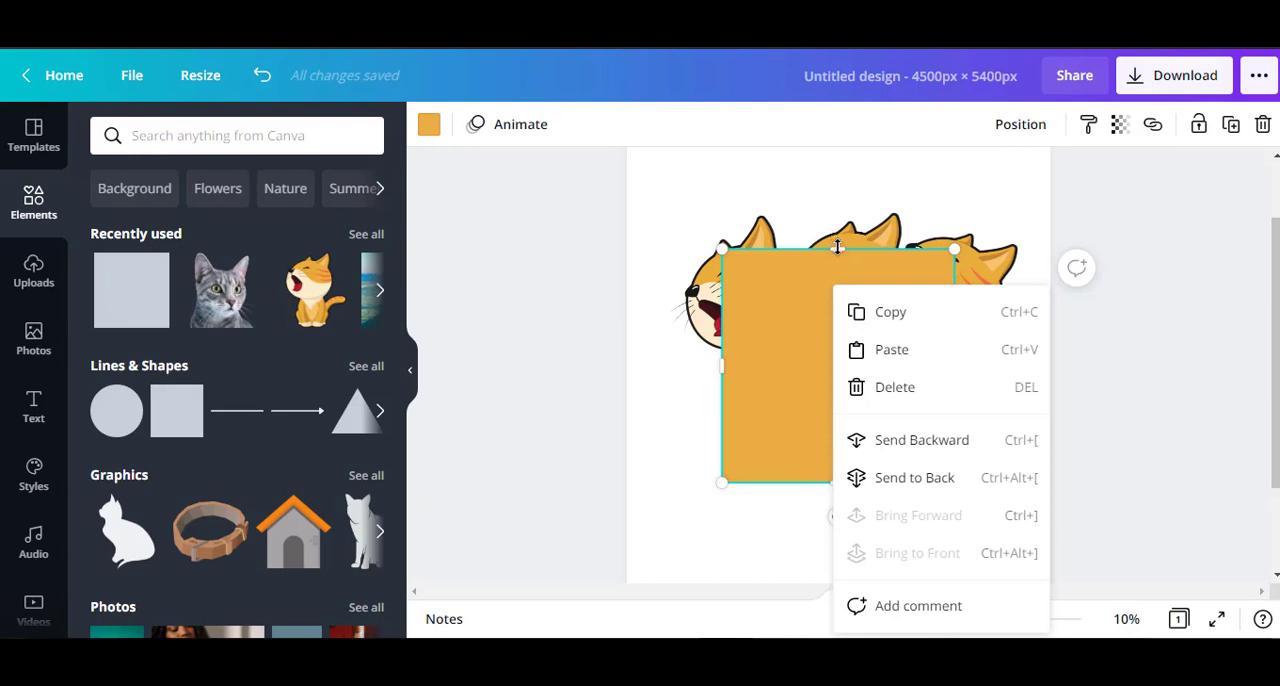
left_click_drag(837, 248, 846, 355)
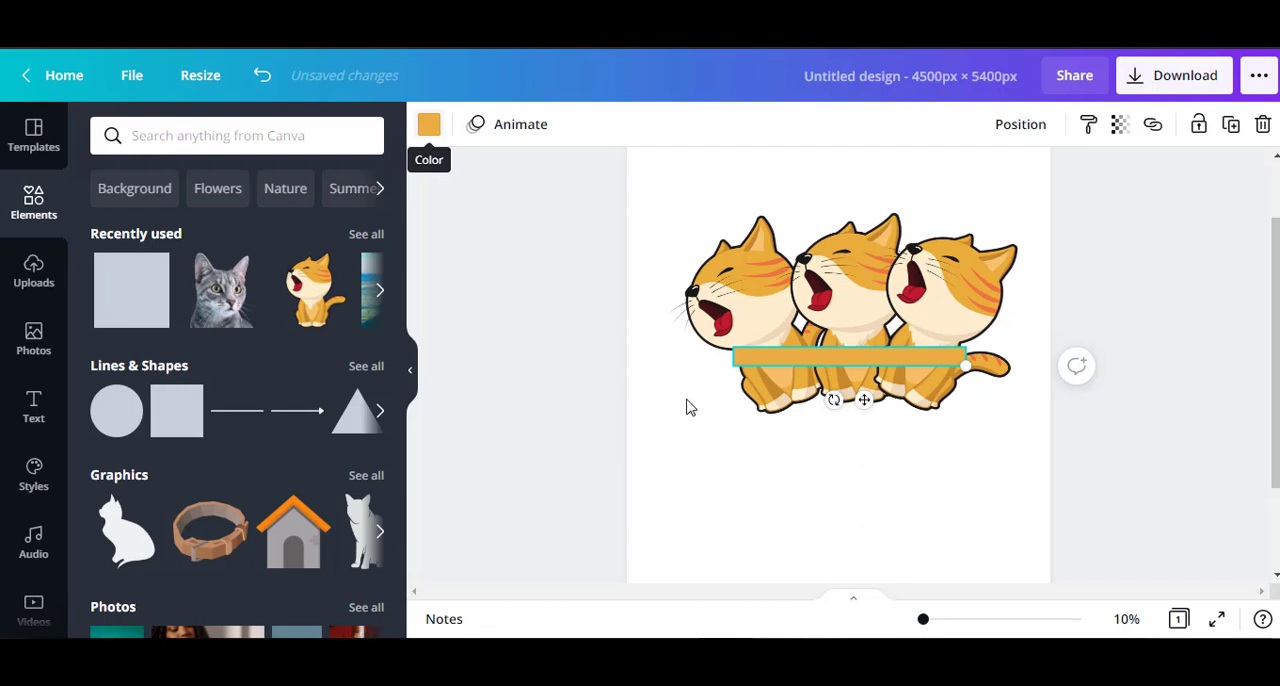
key("Delete")
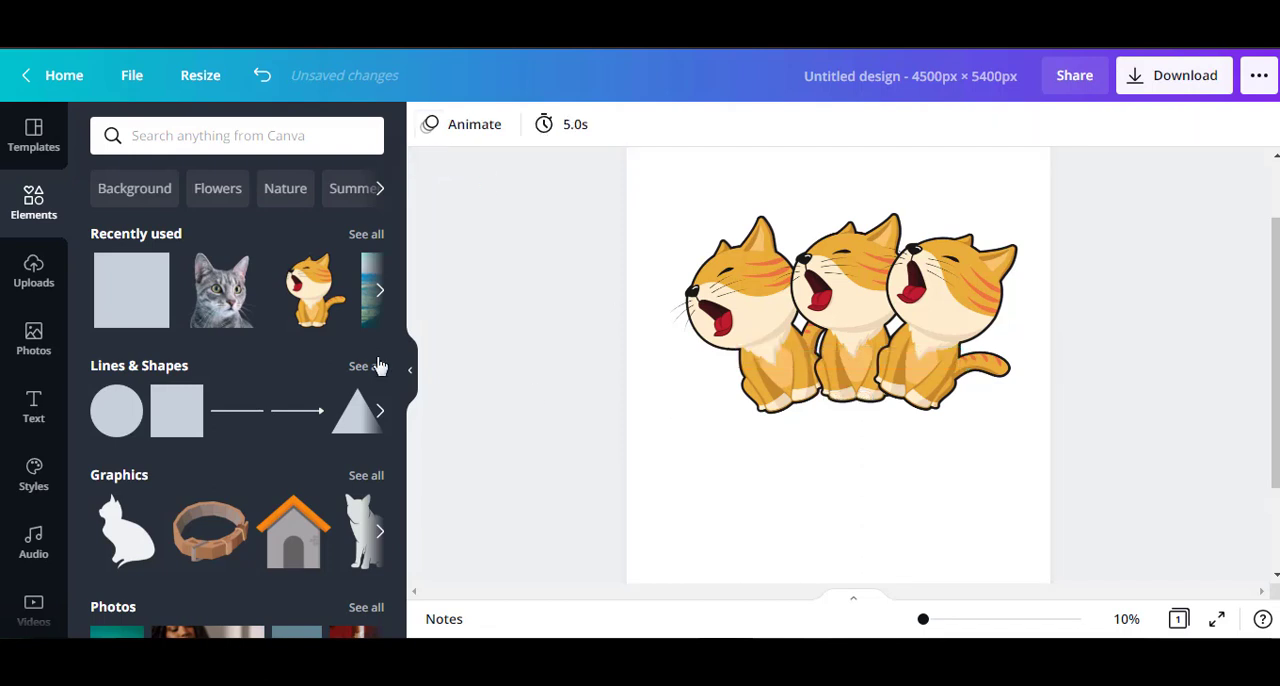
left_click(243, 421)
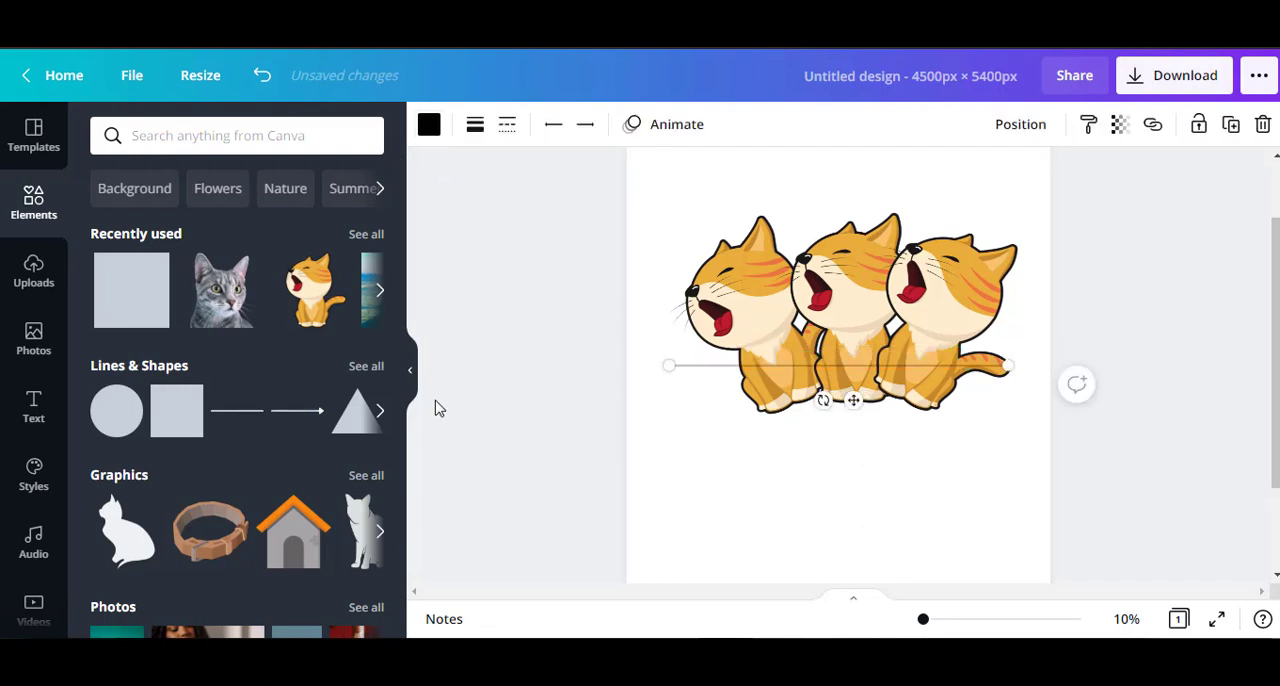
key("Delete")
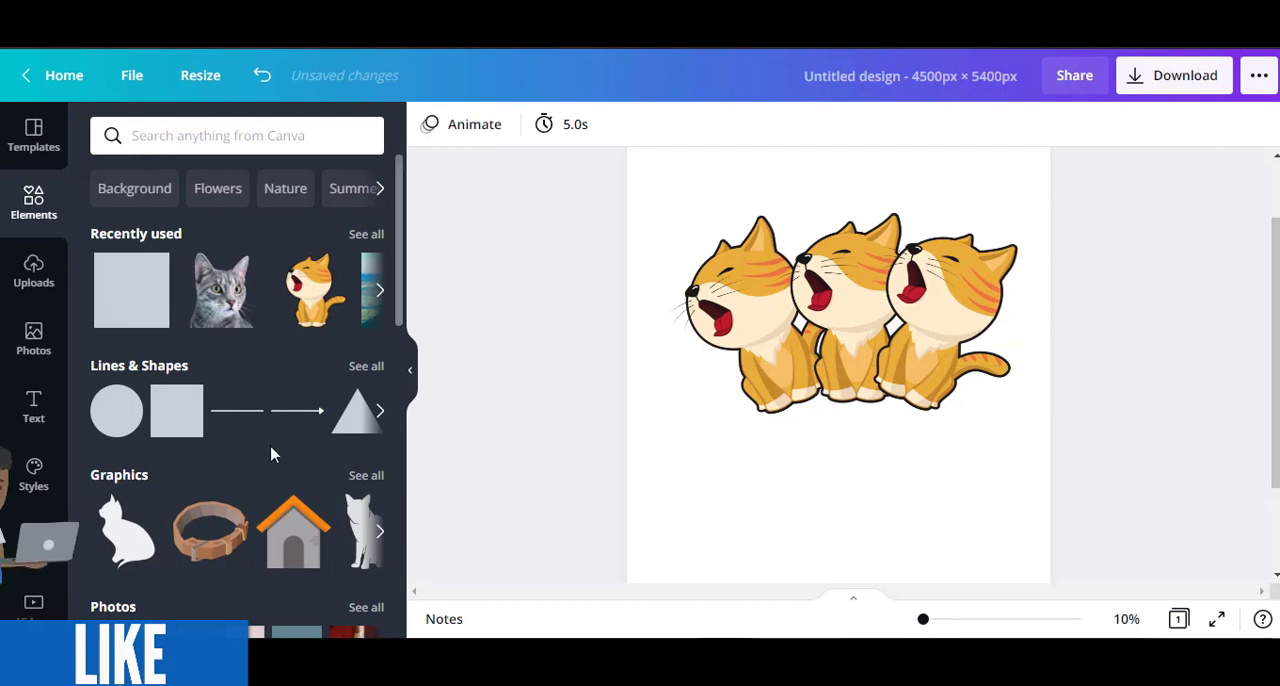
Add a square shape to the page and fill it with black.
left_click(184, 420)
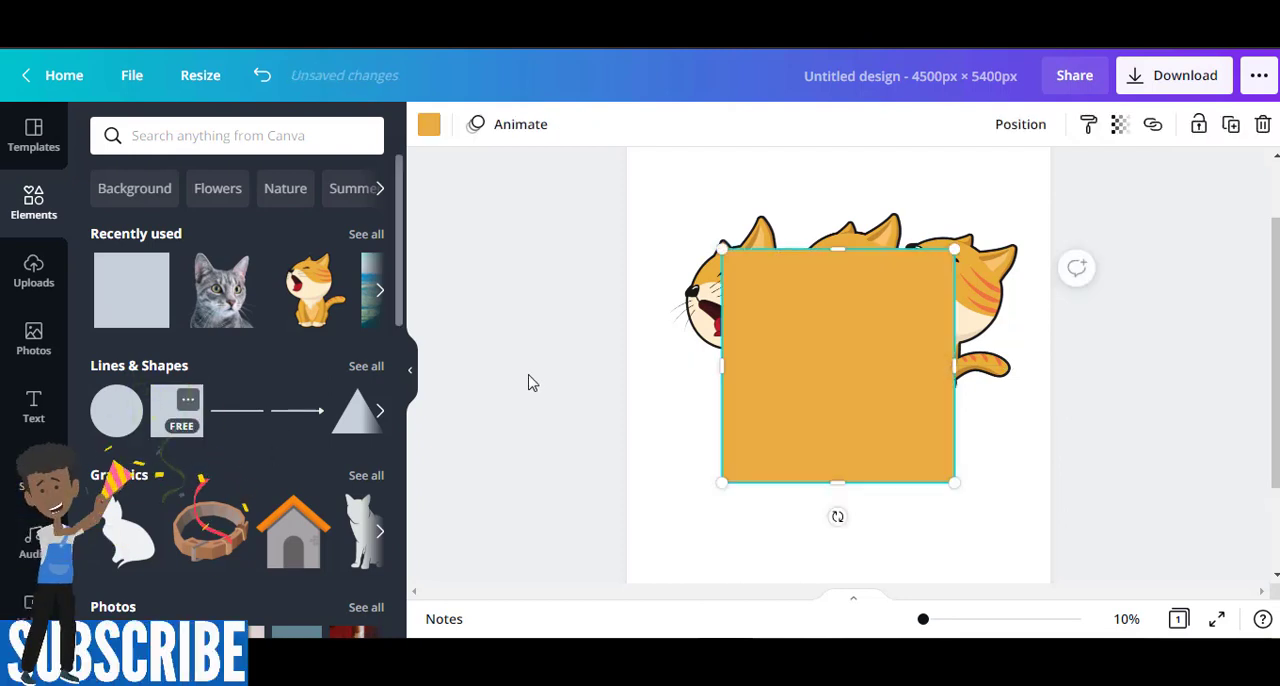
left_click(429, 126)
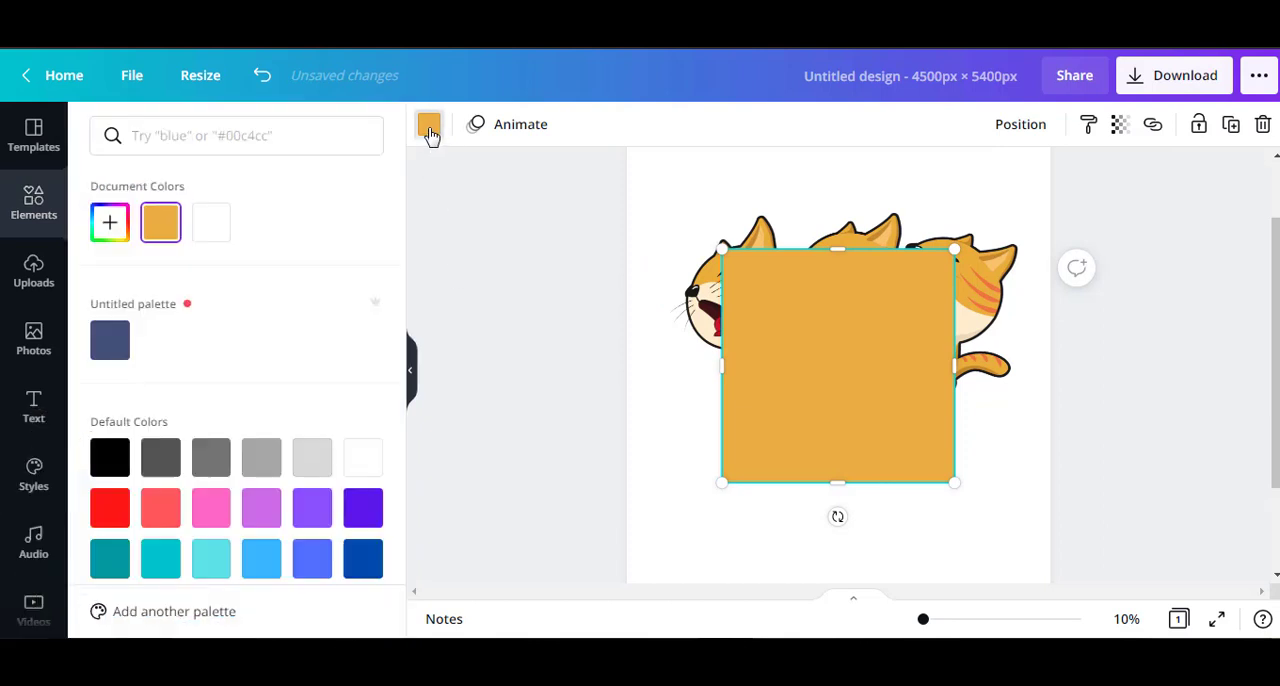
left_click(112, 461)
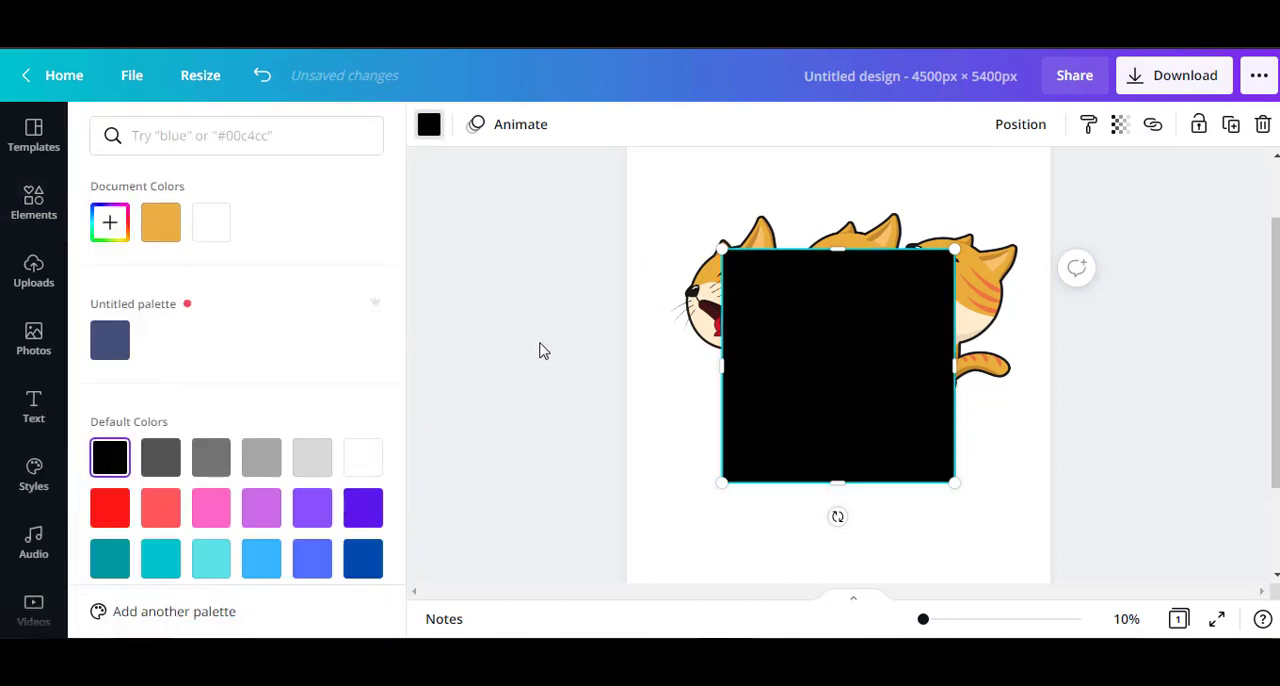
Flatten the black square into a thin horizontal bar and place it across the three cats' bodies.
left_click_drag(839, 250, 842, 472)
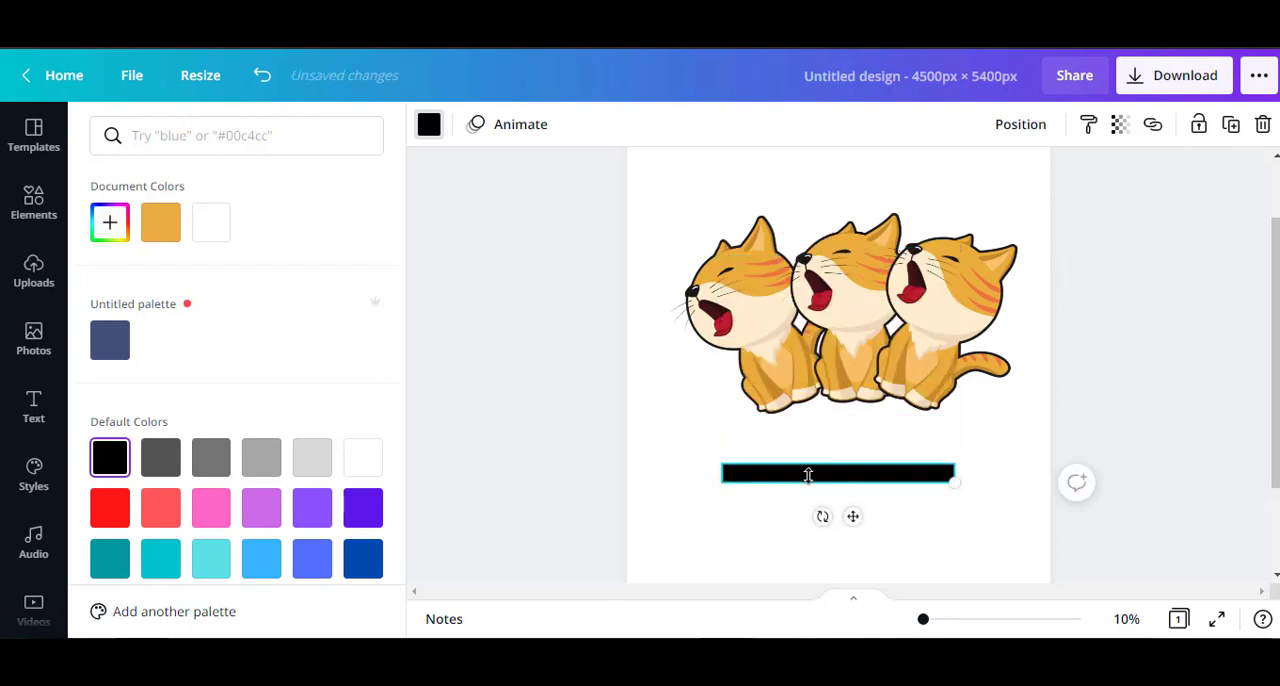
left_click(809, 461)
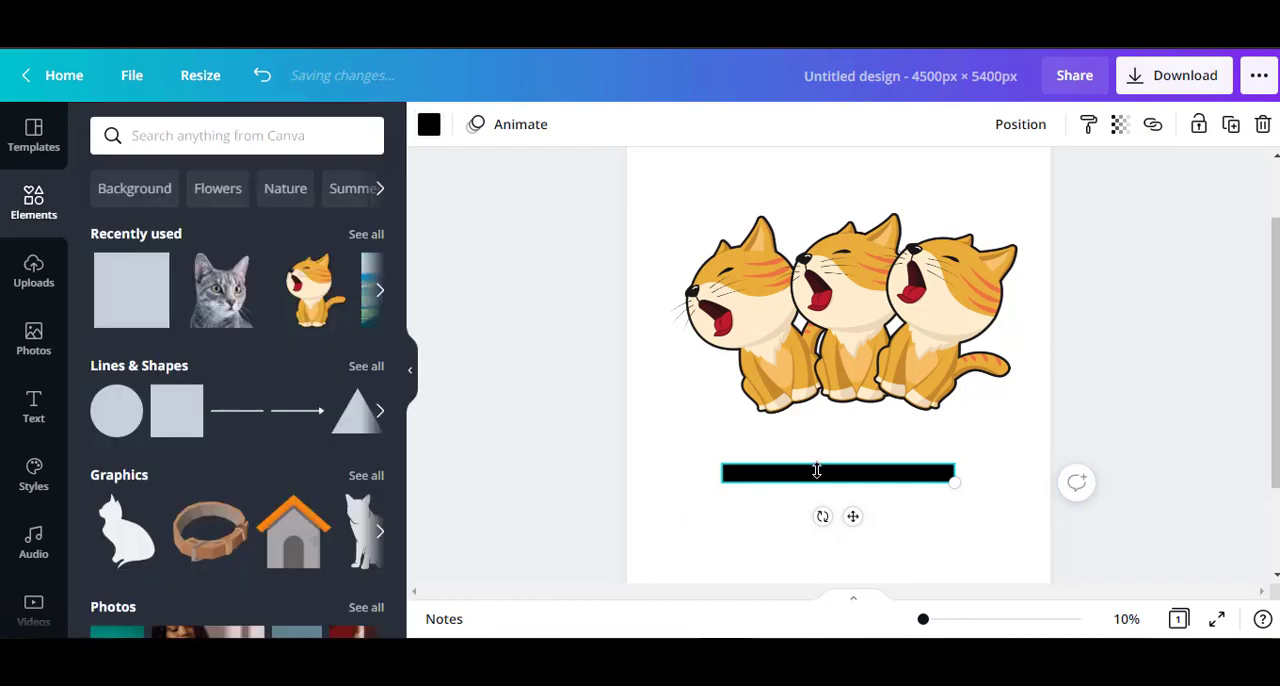
left_click_drag(817, 470, 827, 362)
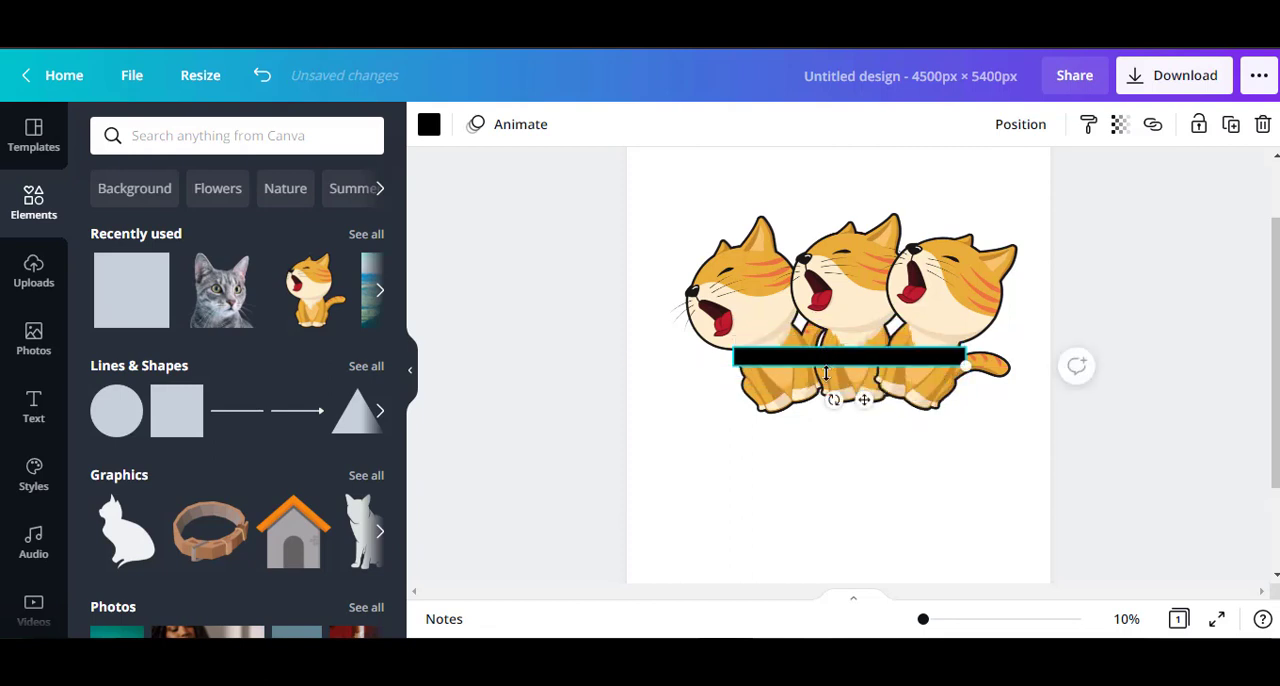
Duplicate the black bar twice and stack the copies below the original, aligned with it.
key("ctrl+d")
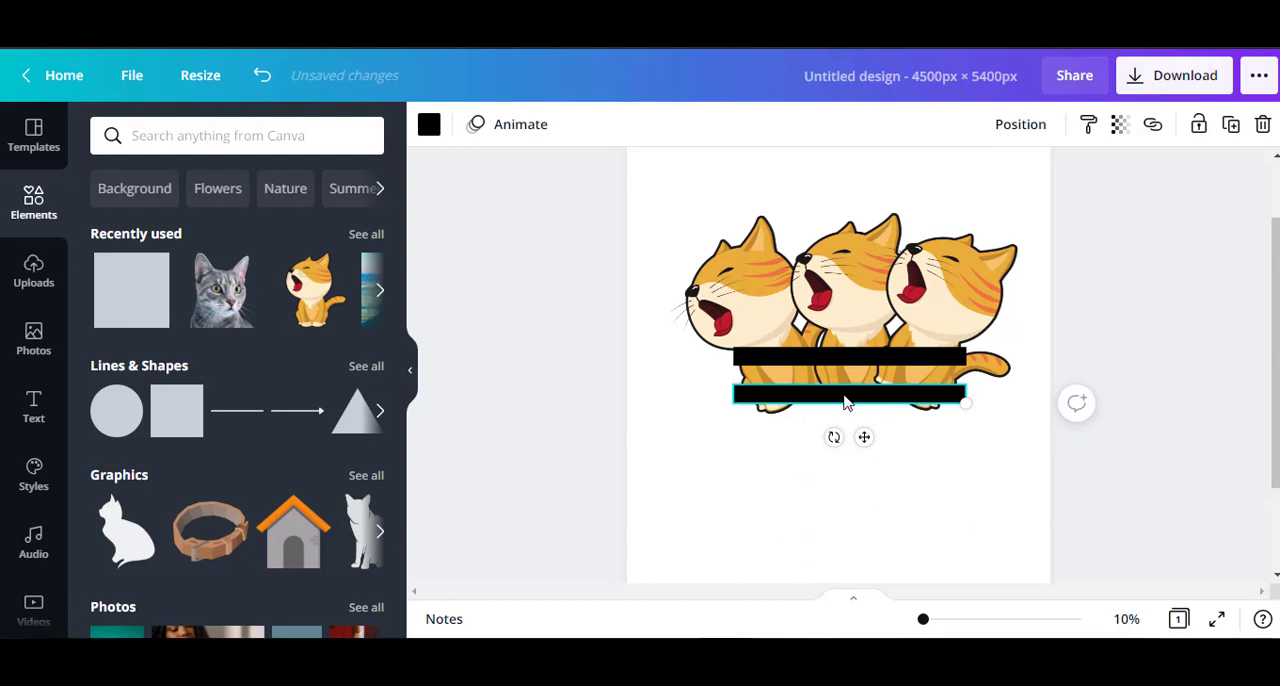
mouse_move(844, 402)
left_mouse_down()
mouse_move(846, 363)
mouse_move(846, 381)
left_mouse_up()
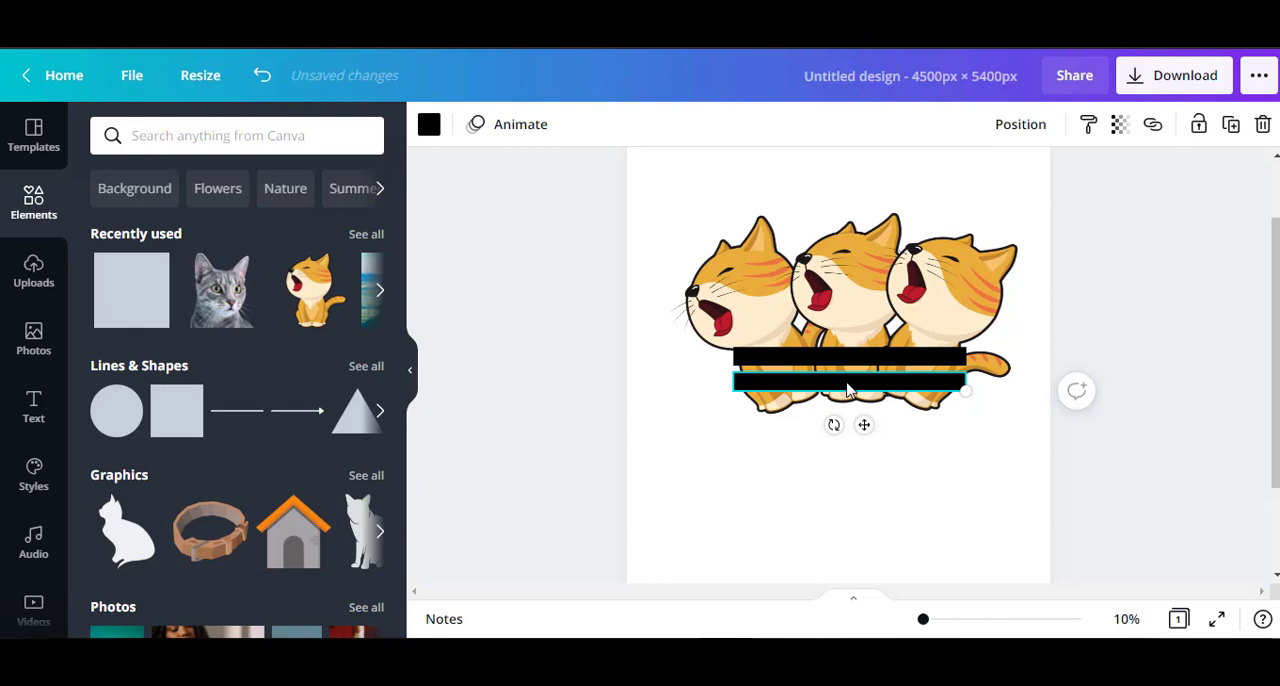
key("ctrl+v")
left_click_drag(846, 390, 843, 414)
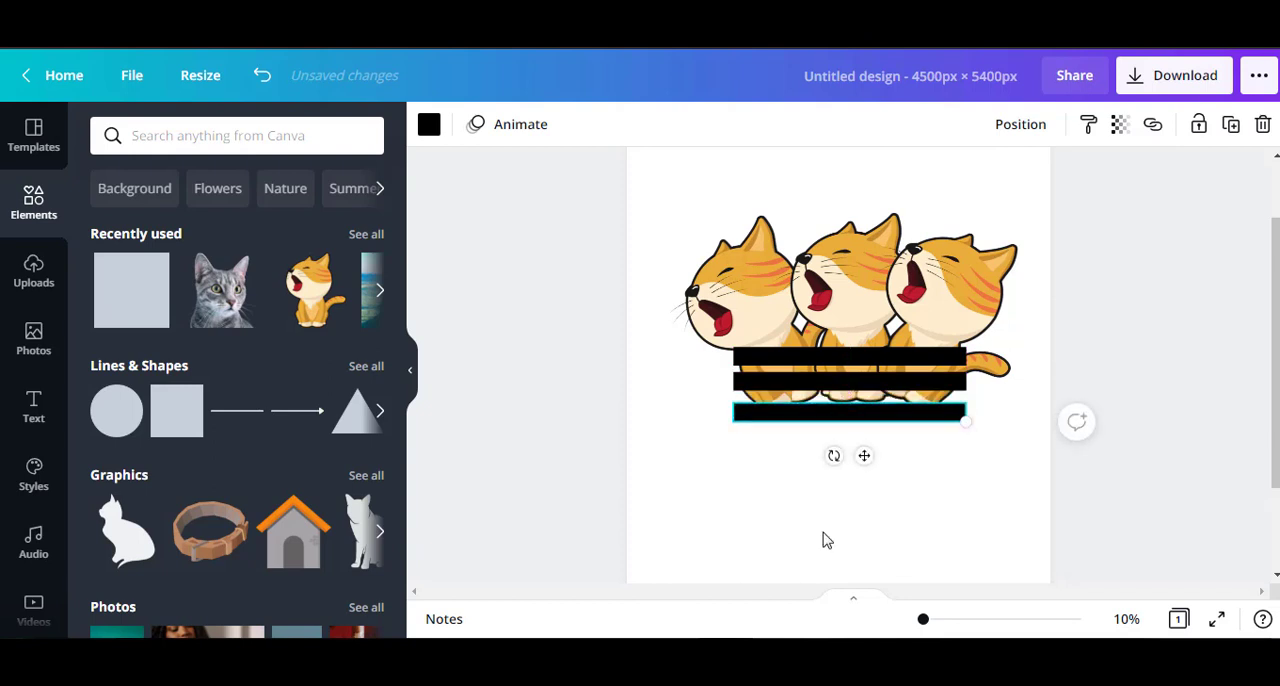
Nudge the lowest black bar upward until the gaps between the three bars are even.
key("Up")
key("Up")
key("Up")
key("Up")
key("Up")
key("Up")
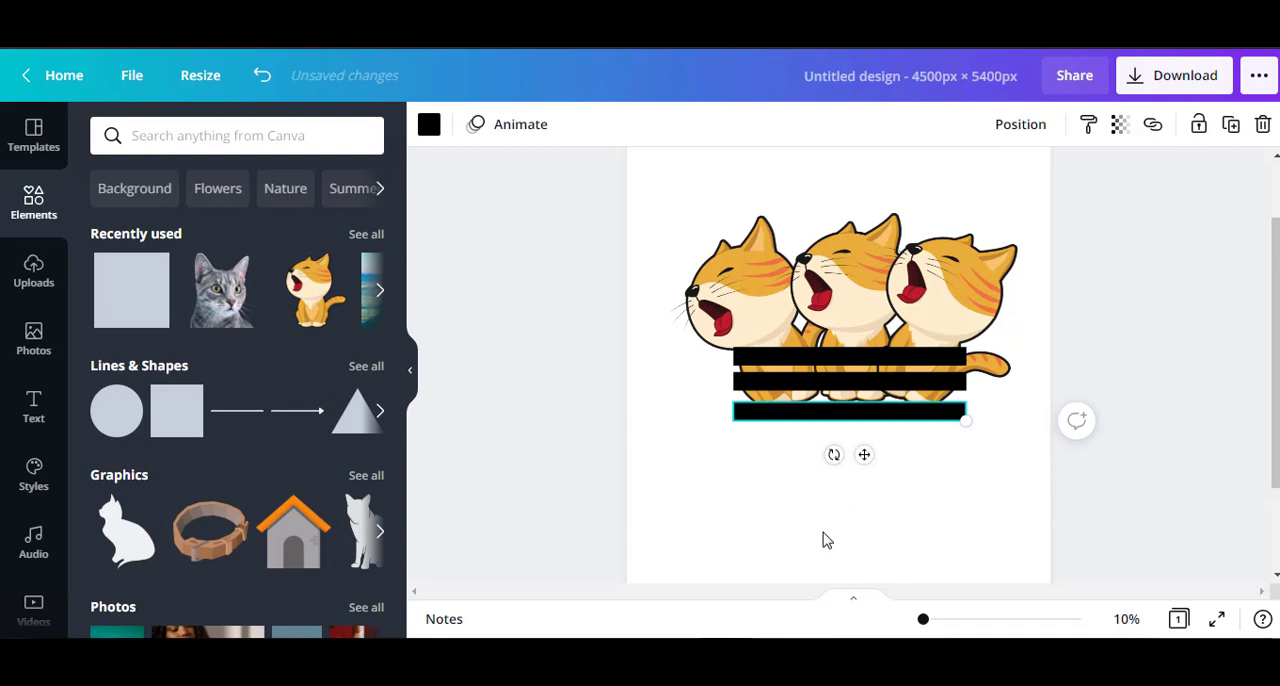
key("Up")
key("Up")
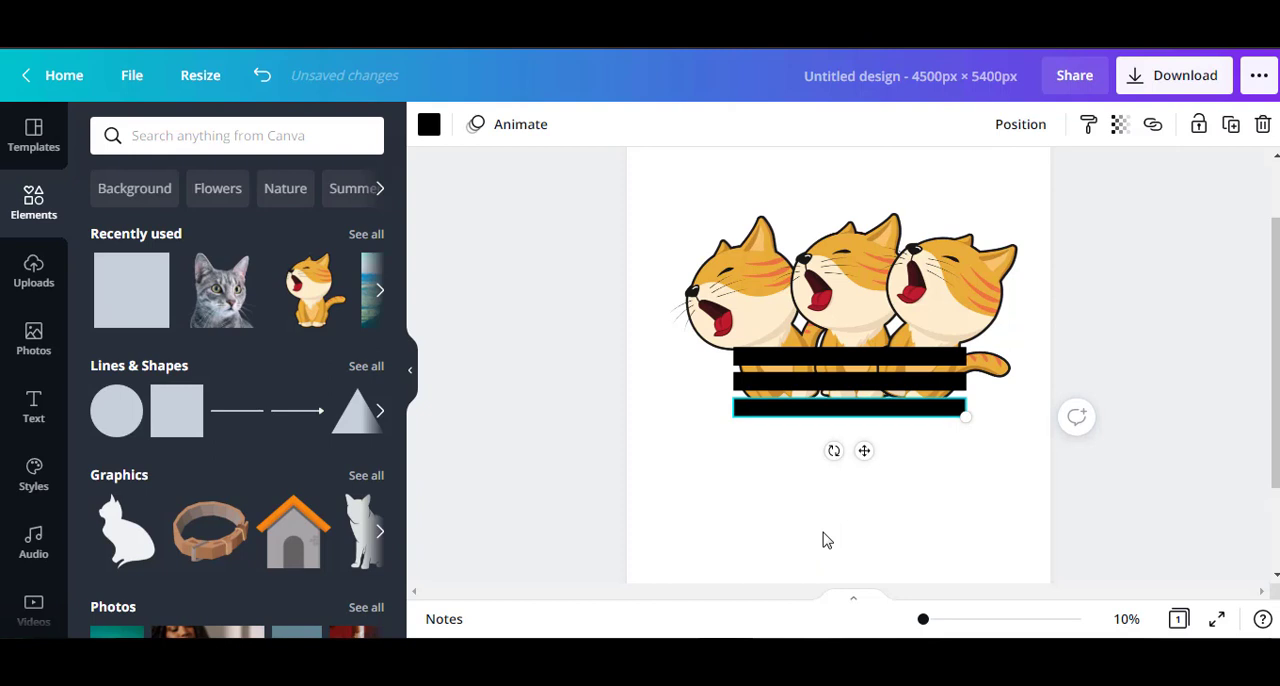
key("Up")
key("Up")
key("Up")
left_click(792, 478)
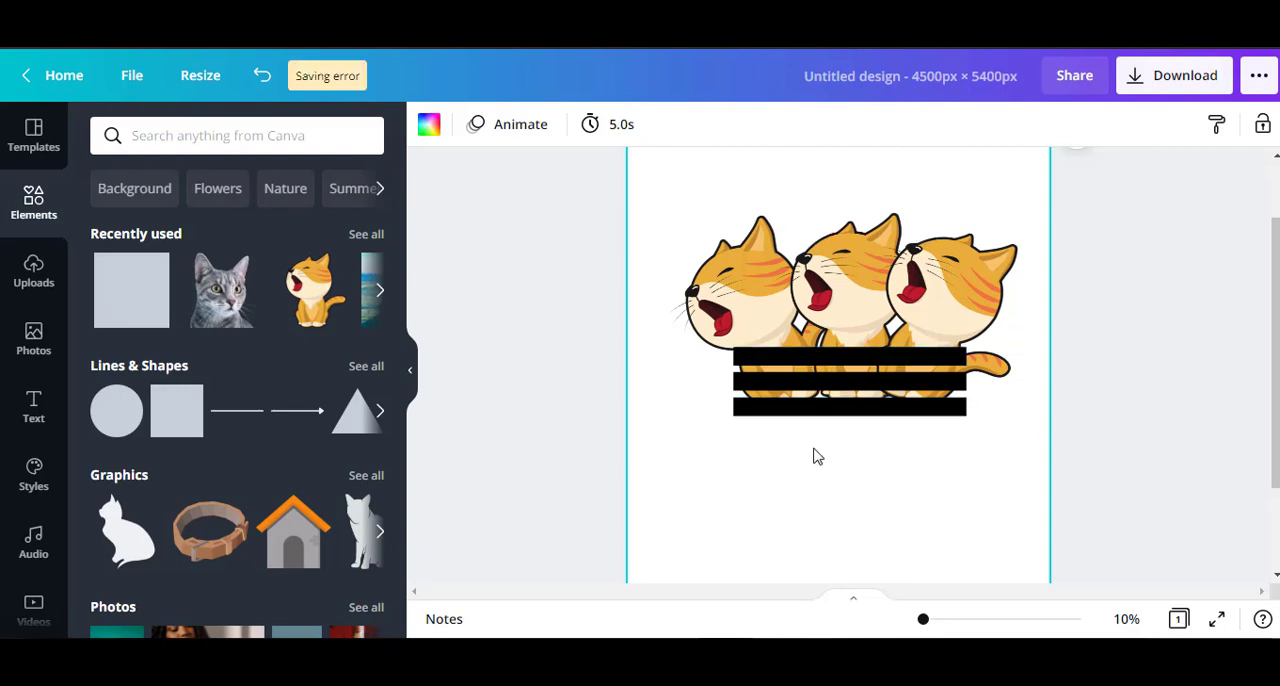
Group the three cats and the three black bars into one object.
left_click_drag(812, 345, 813, 247)
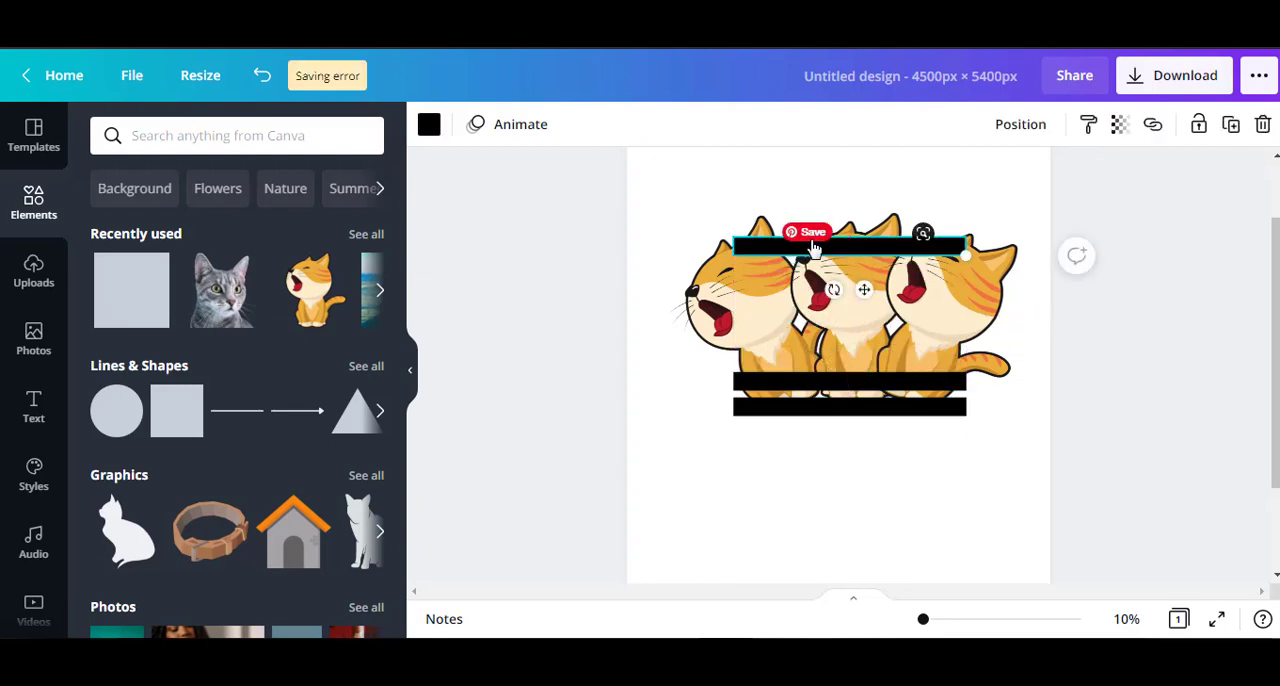
key("ctrl+z")
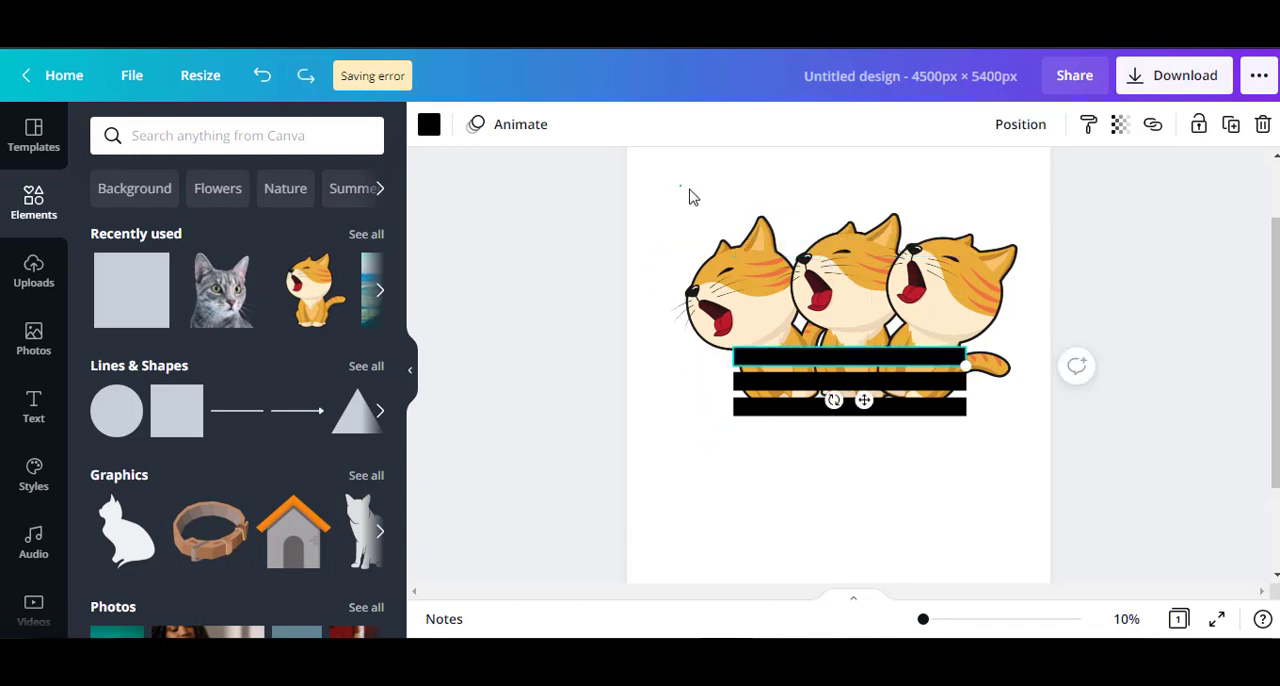
left_click_drag(689, 196, 940, 448)
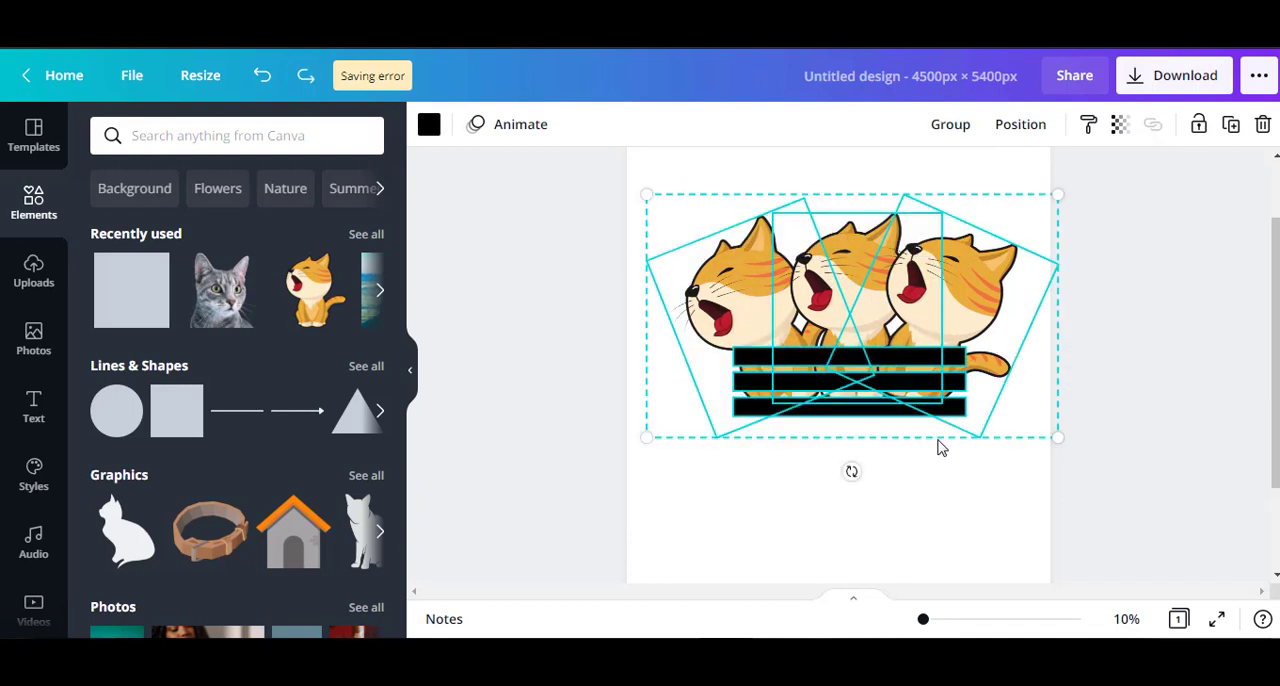
left_click(955, 125)
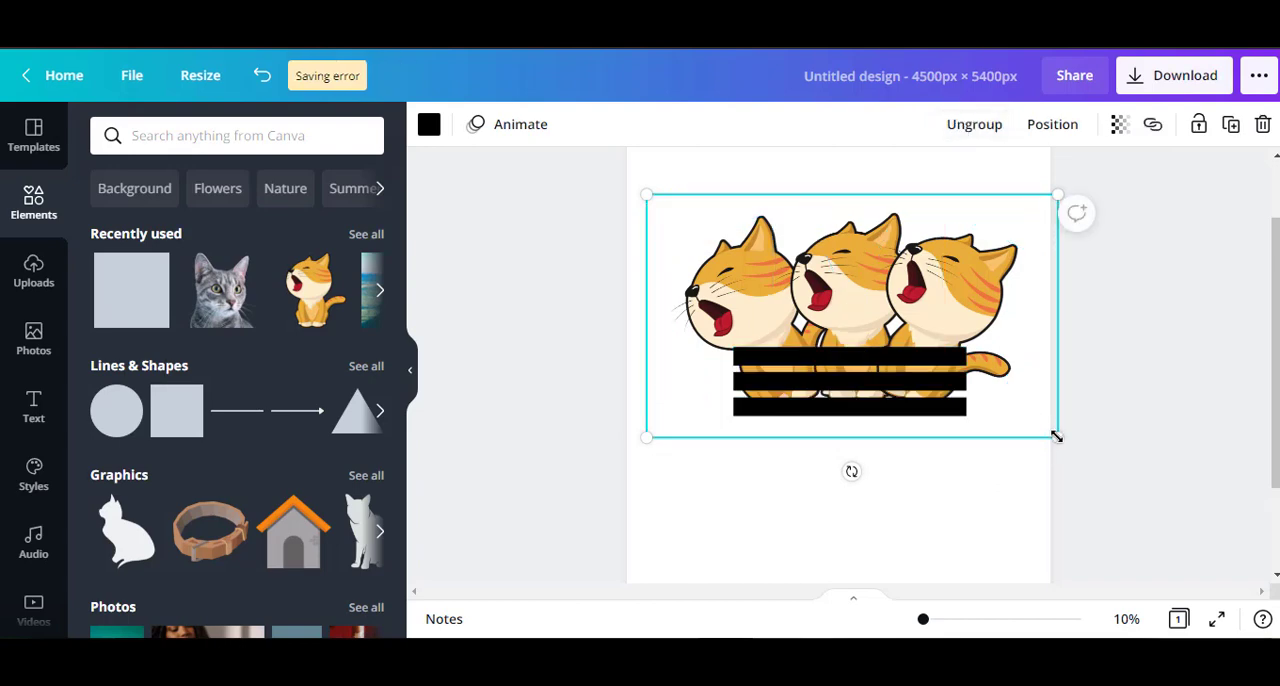
Enlarge the grouped artwork to span nearly the full page width and center it horizontally.
left_click_drag(1056, 436, 1157, 495)
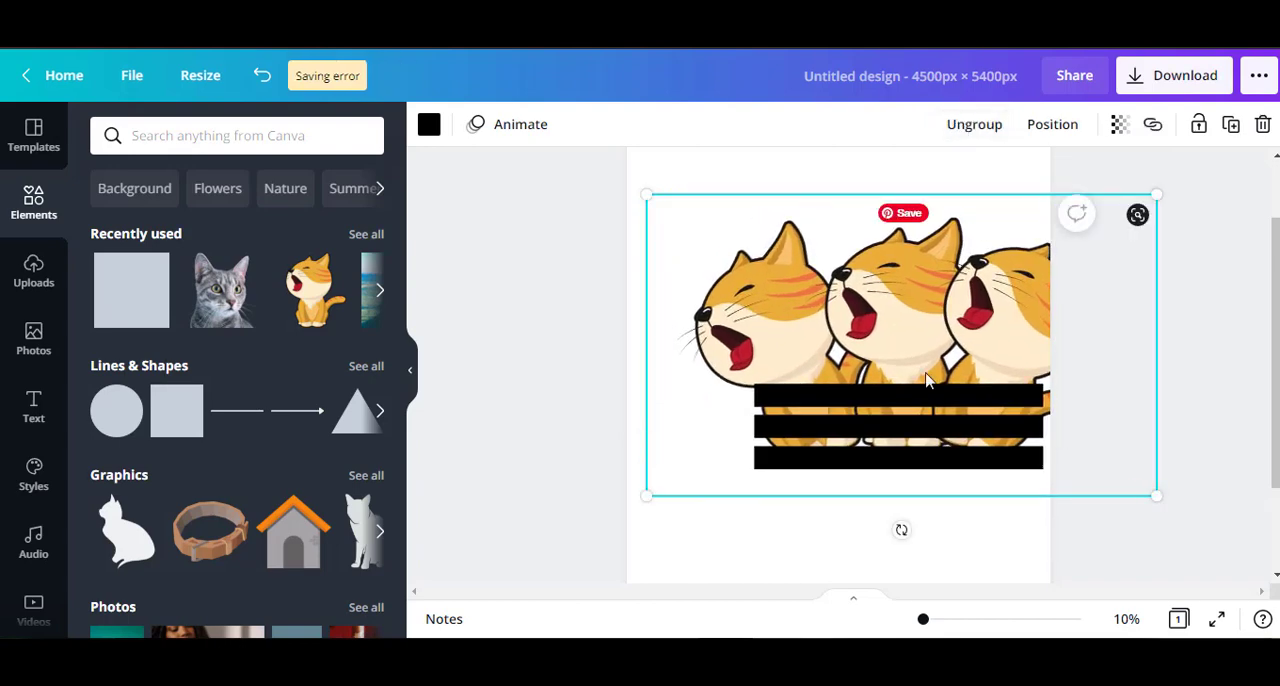
left_click_drag(926, 380, 871, 307)
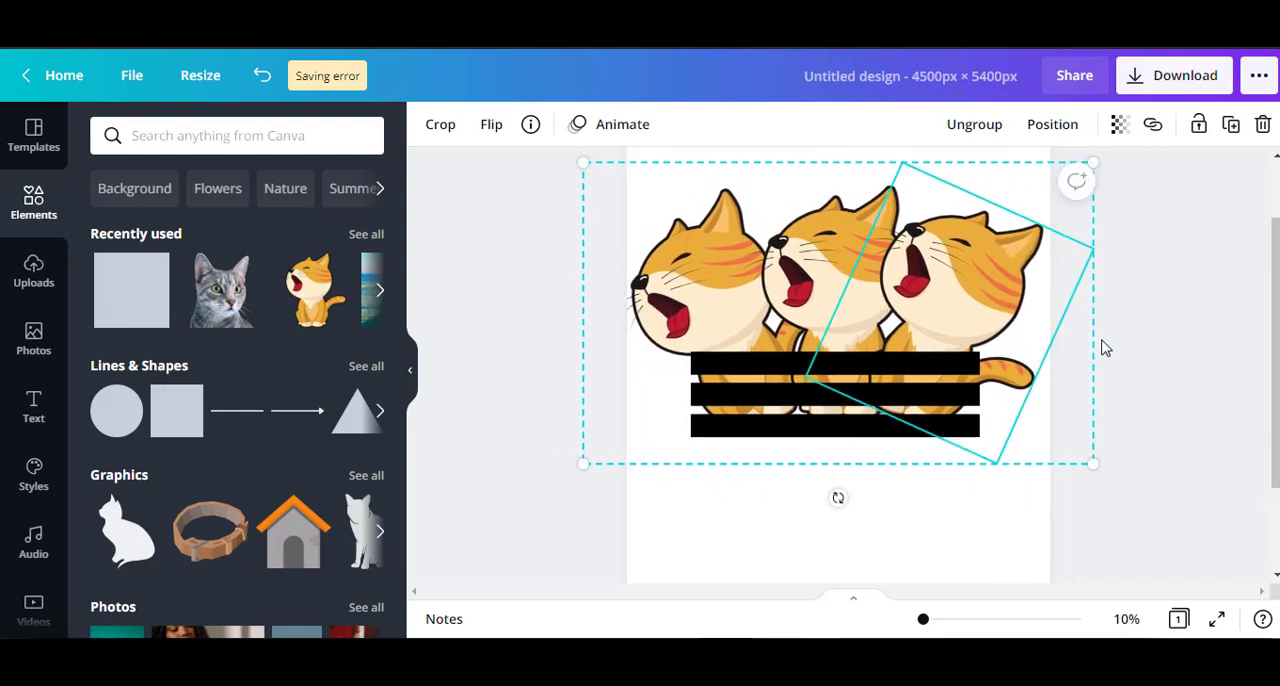
left_click(1134, 350)
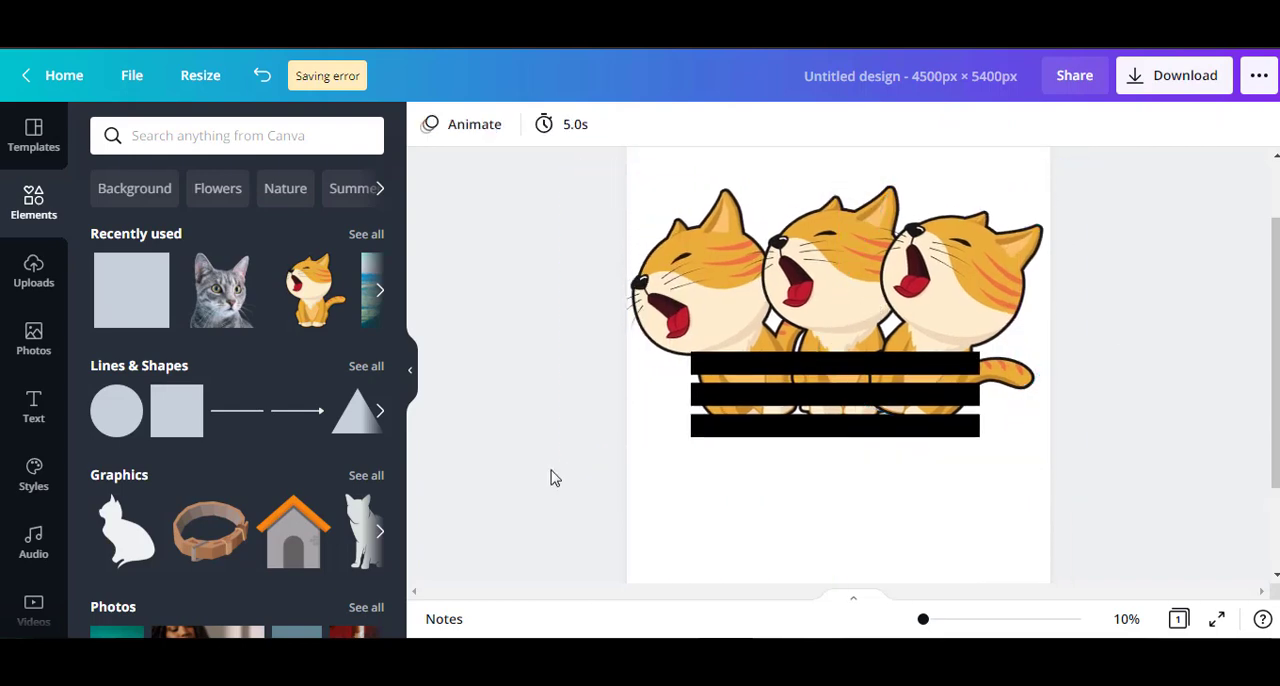
Add a heading to the page with the text ADDICAT.
left_click(33, 416)
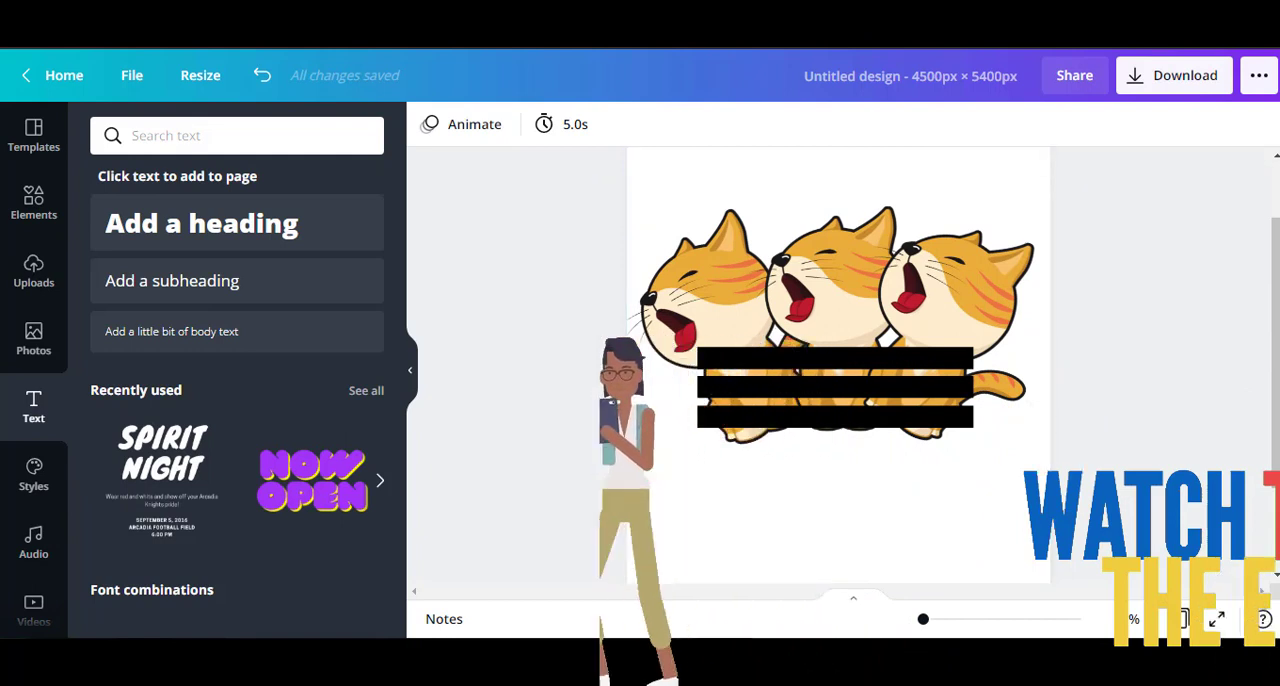
left_click(222, 240)
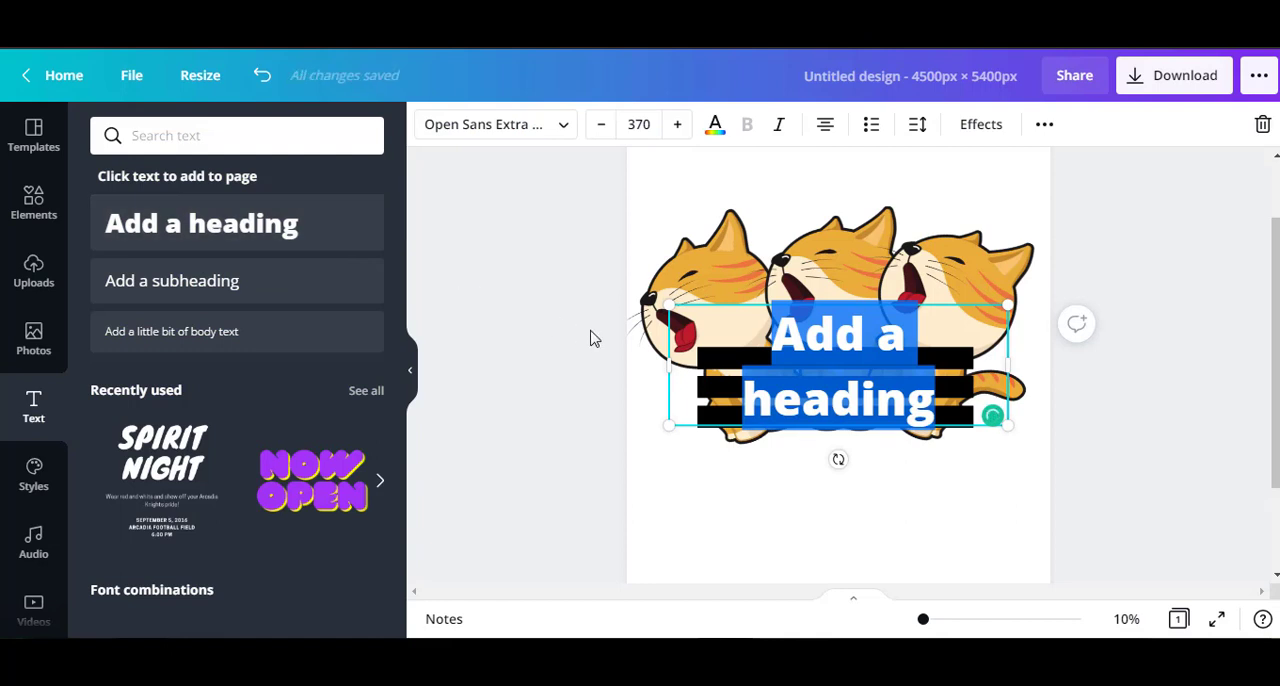
type("AD")
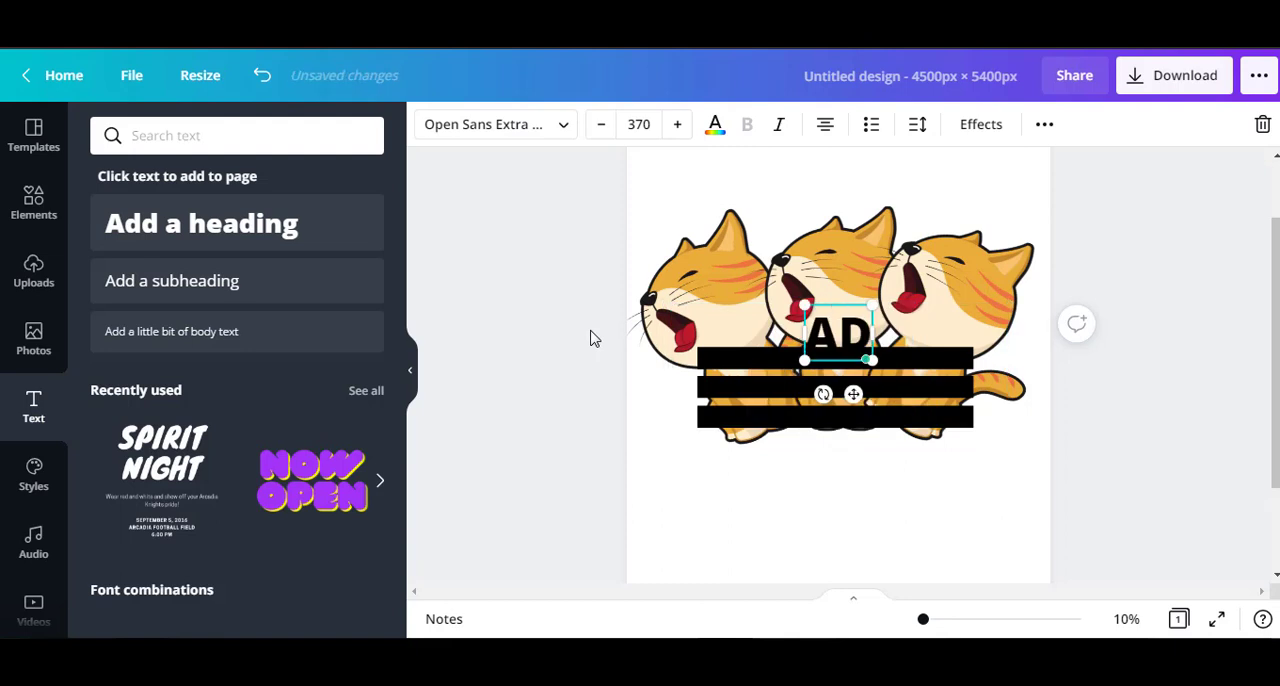
type("DICAT")
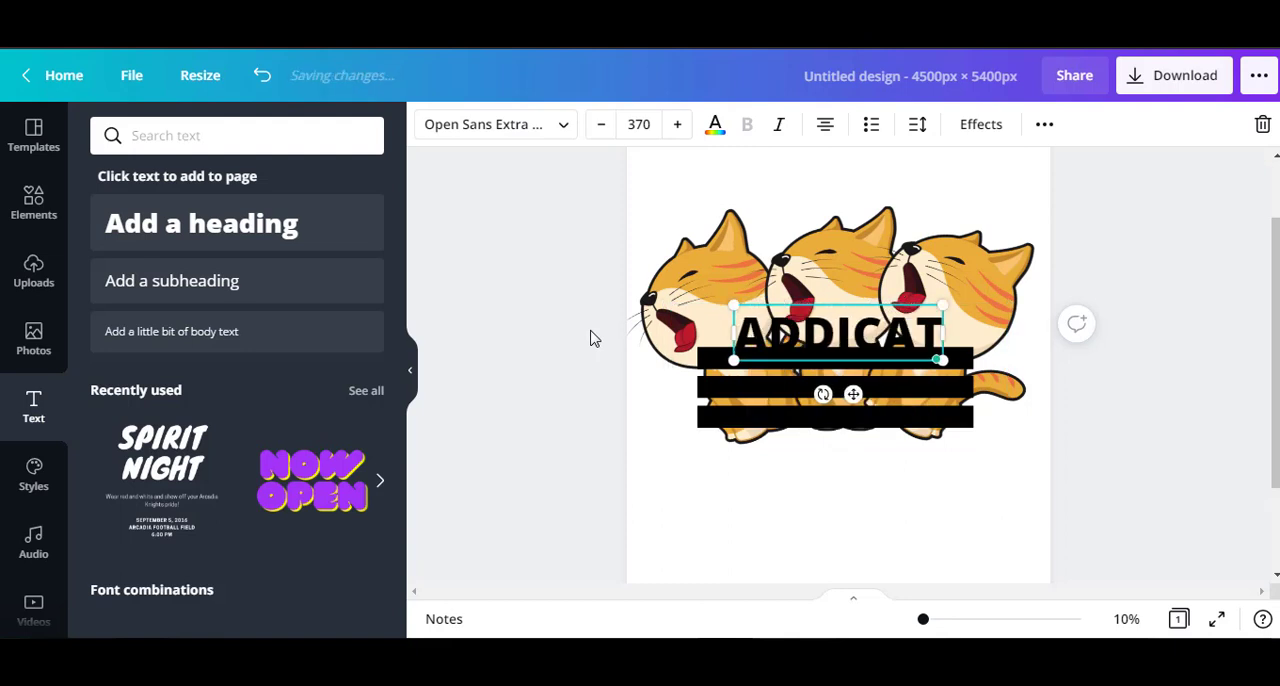
Change the ADDICAT heading's text color to white.
left_click(715, 127)
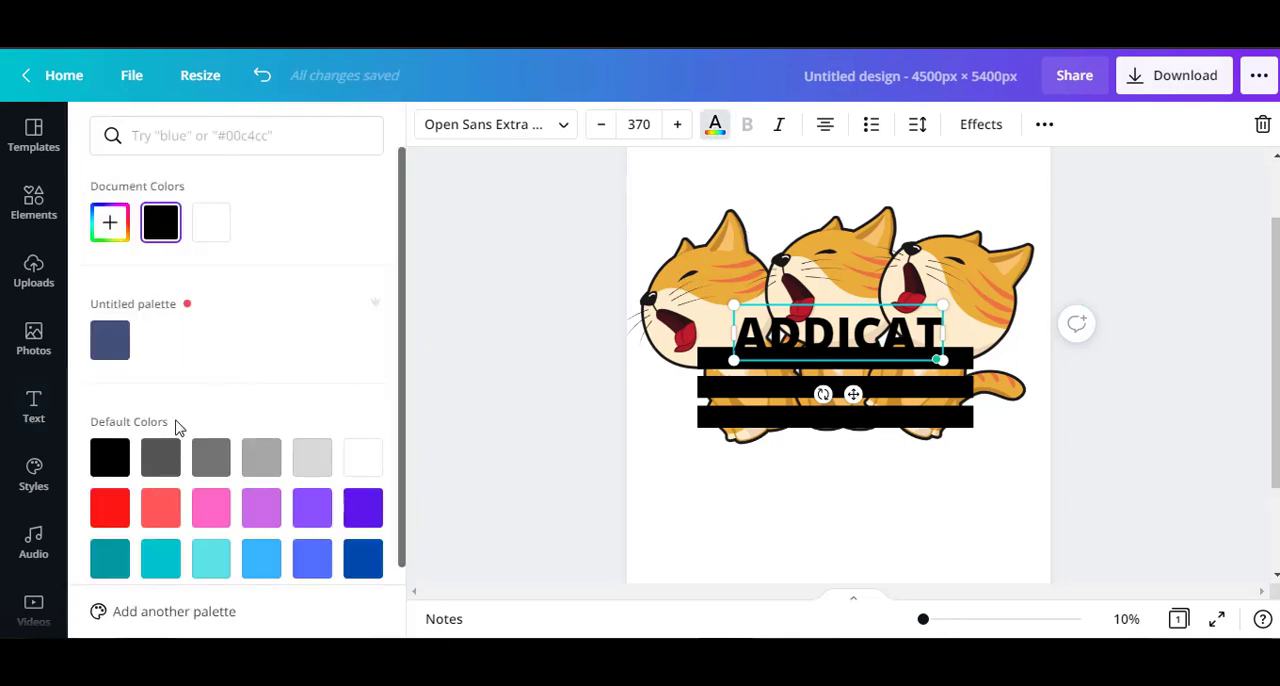
left_click(211, 238)
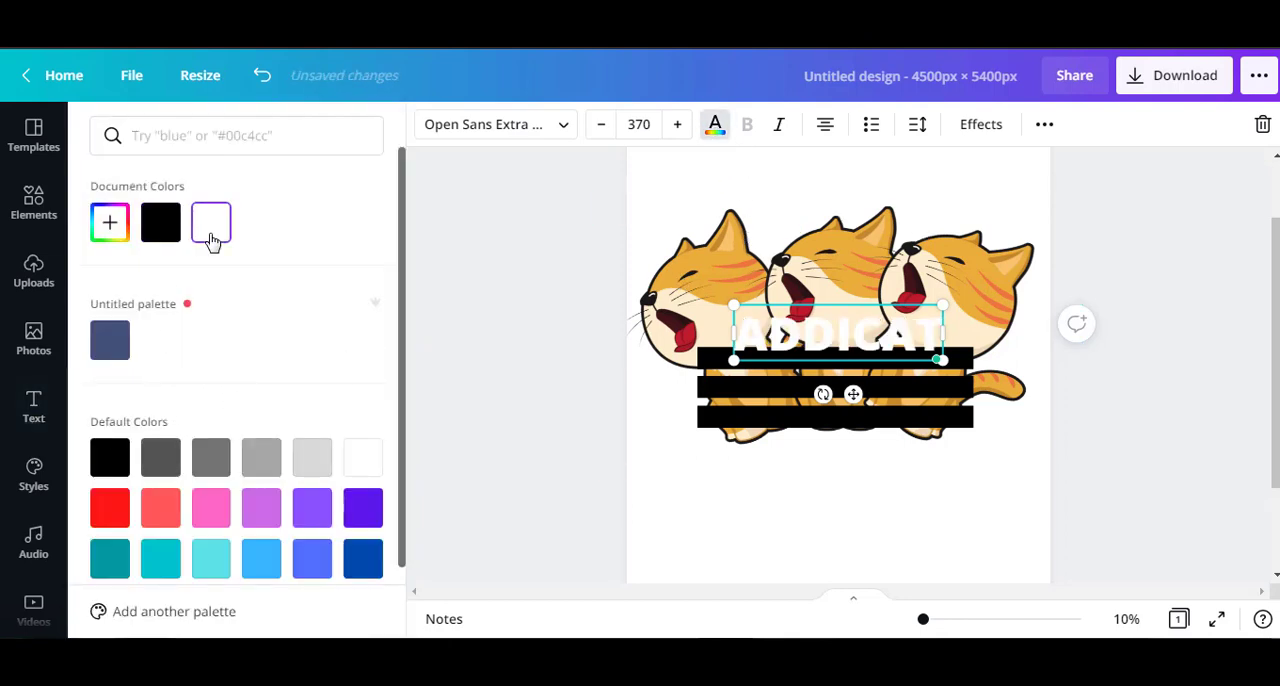
mouse_move(906, 347)
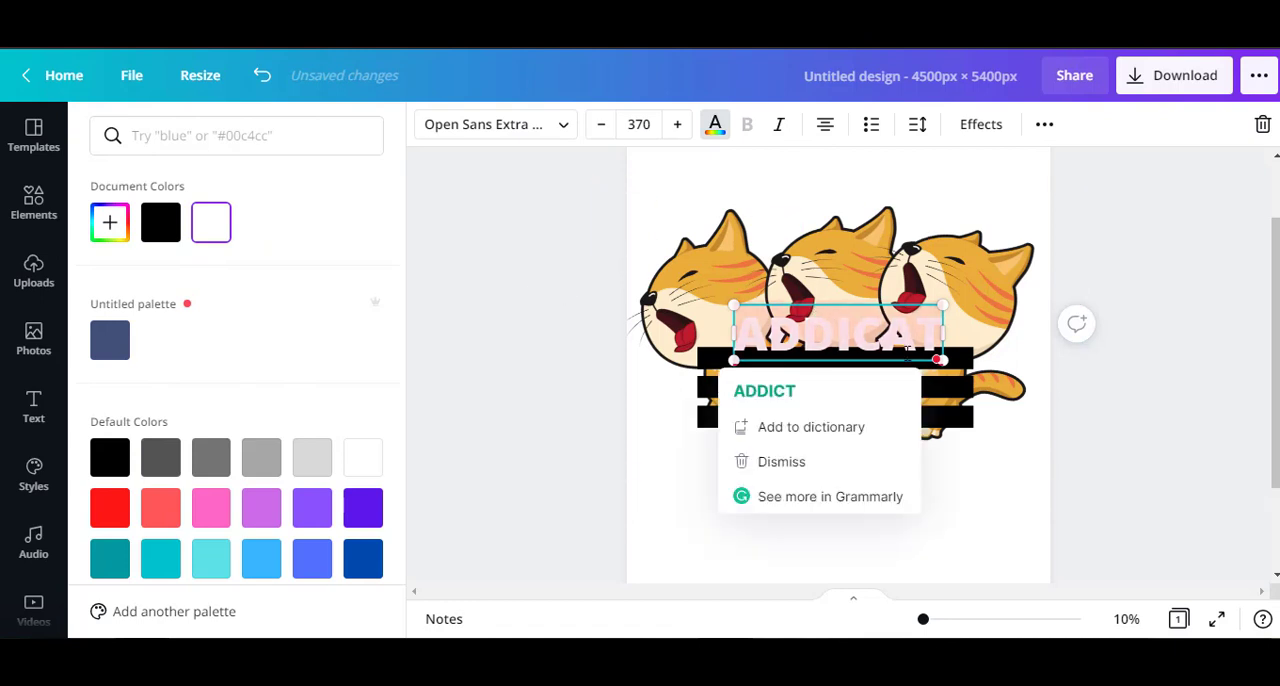
left_click(1145, 418)
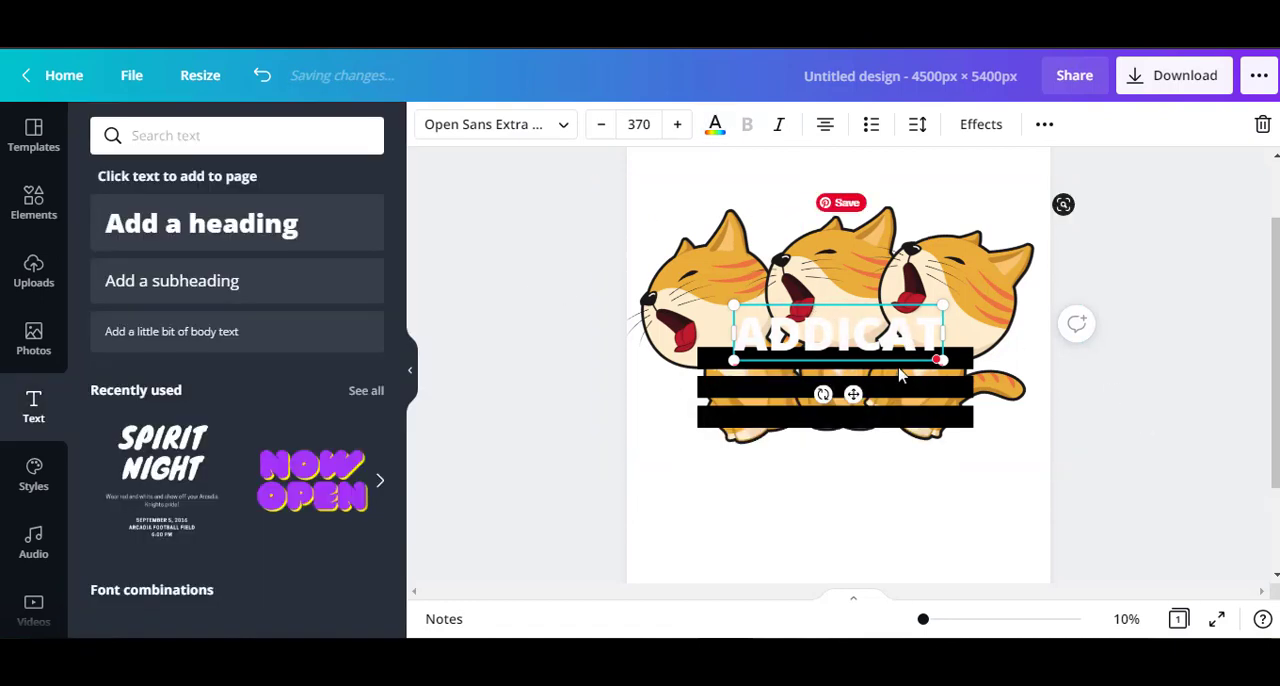
left_click(994, 477)
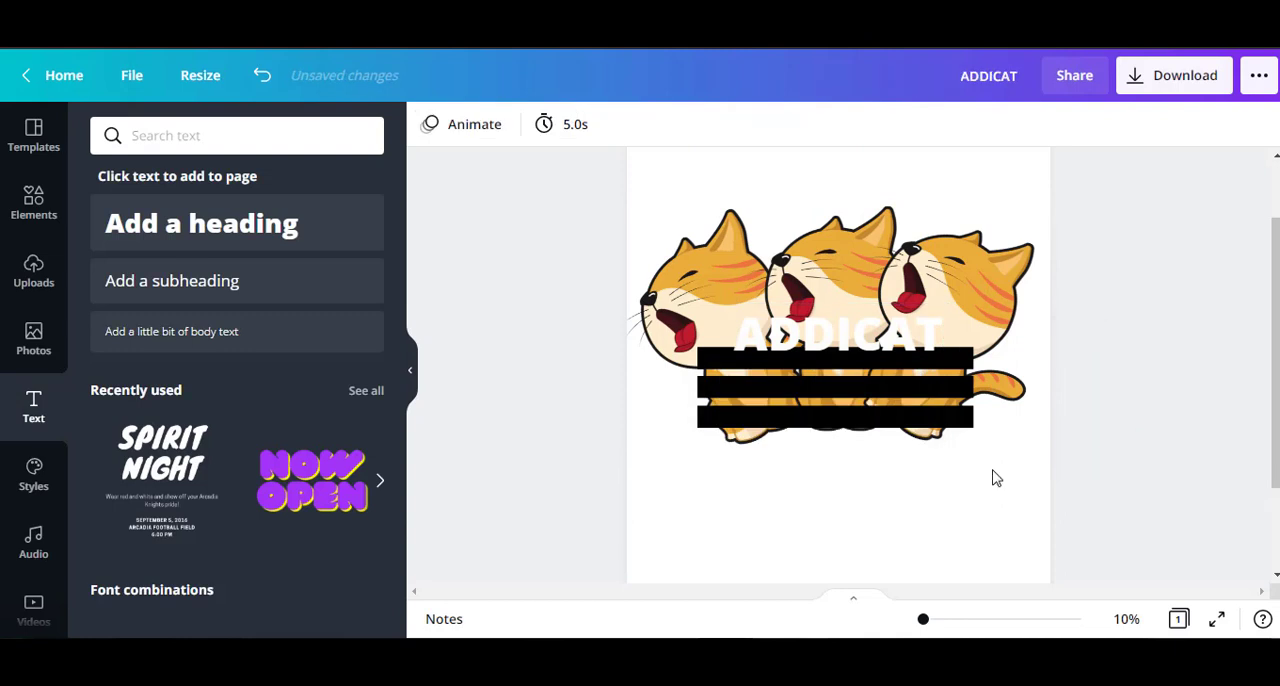
Move the ADDICAT heading onto the black bars, enlarge it to about font size 474, and center it across them.
left_click(855, 348)
left_click_drag(855, 348, 855, 401)
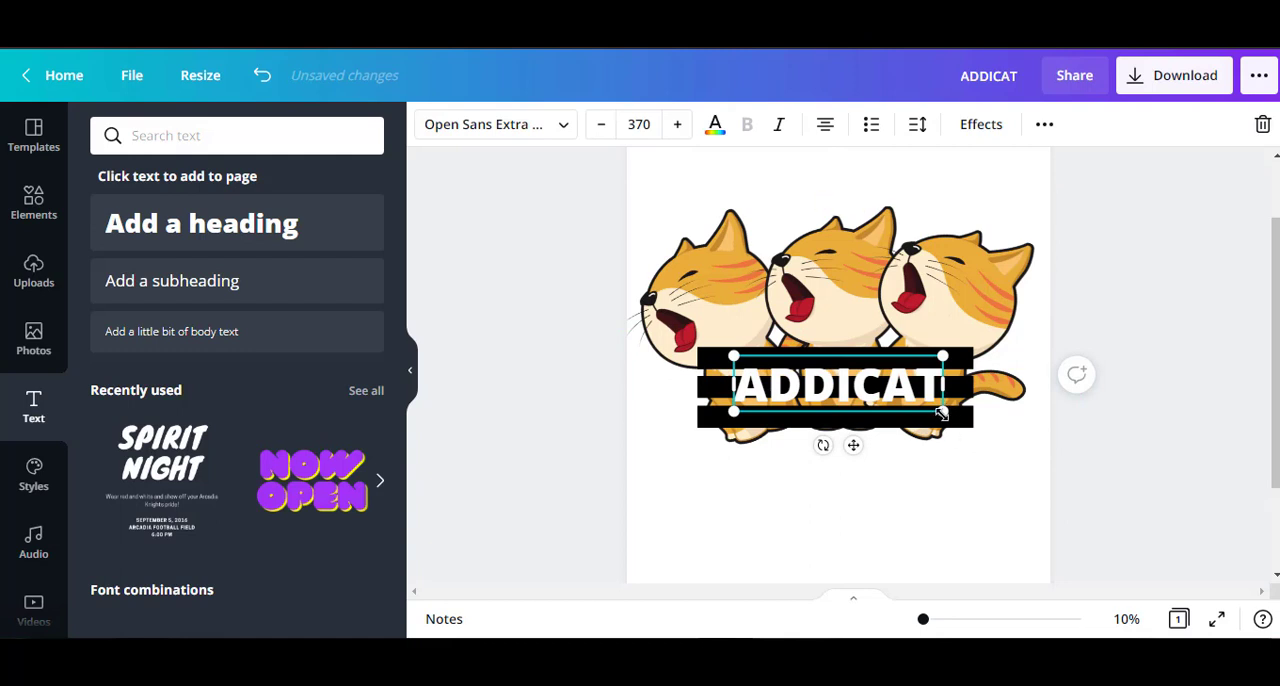
left_click_drag(941, 412, 994, 451)
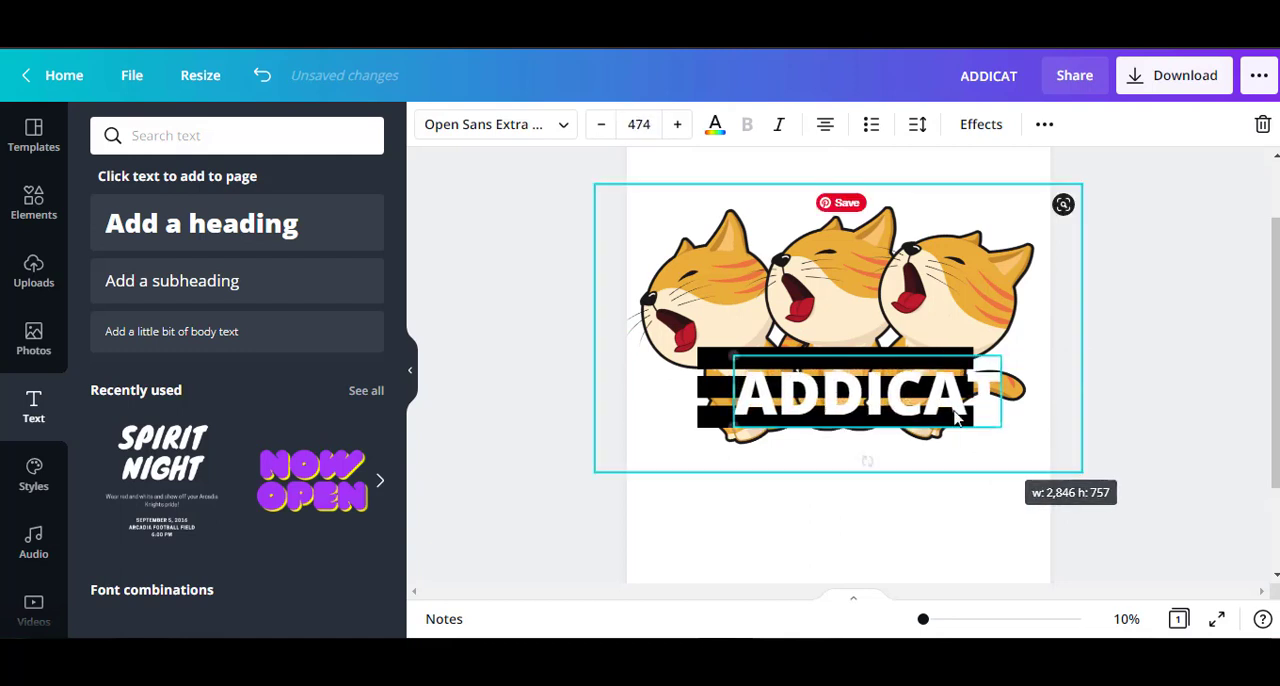
left_click_drag(930, 390, 903, 383)
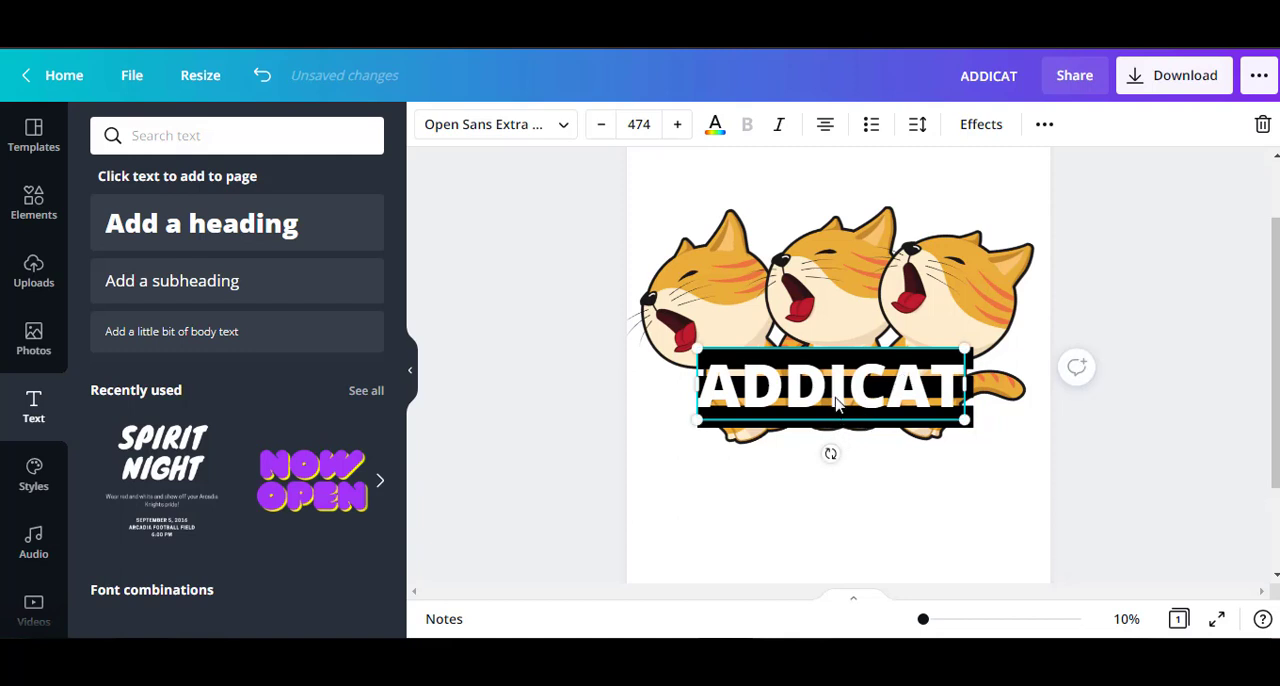
left_click_drag(836, 400, 840, 404)
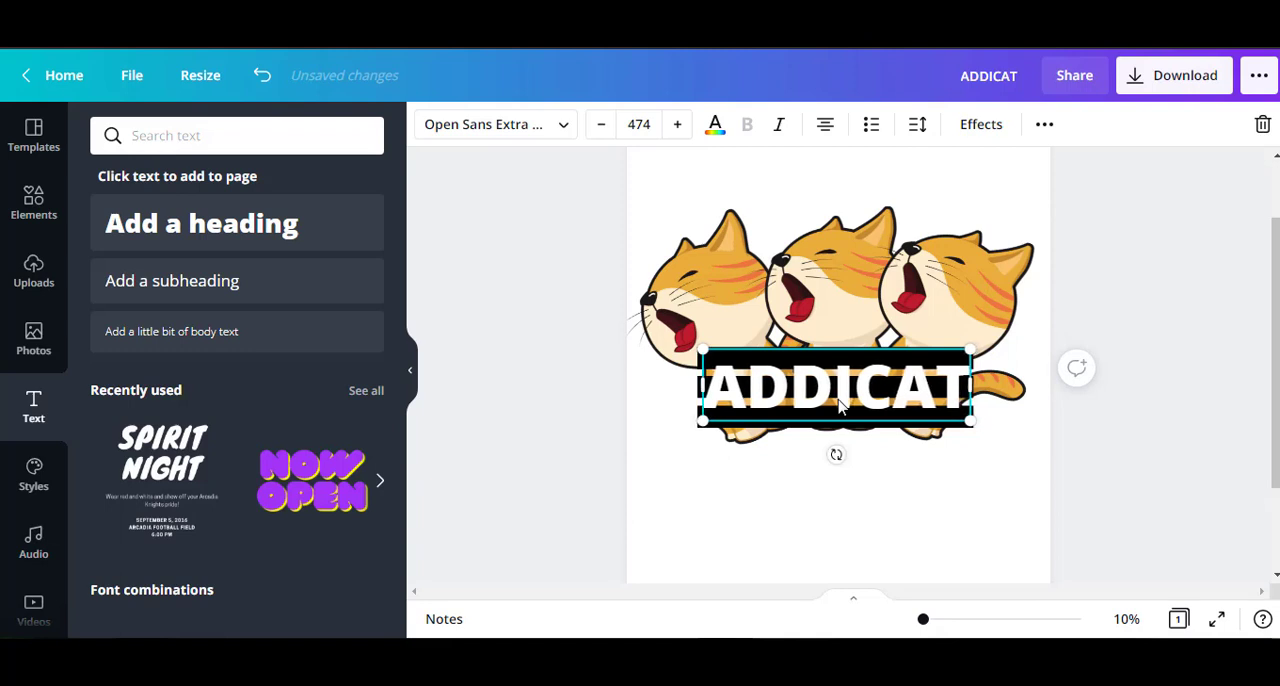
left_click(1164, 429)
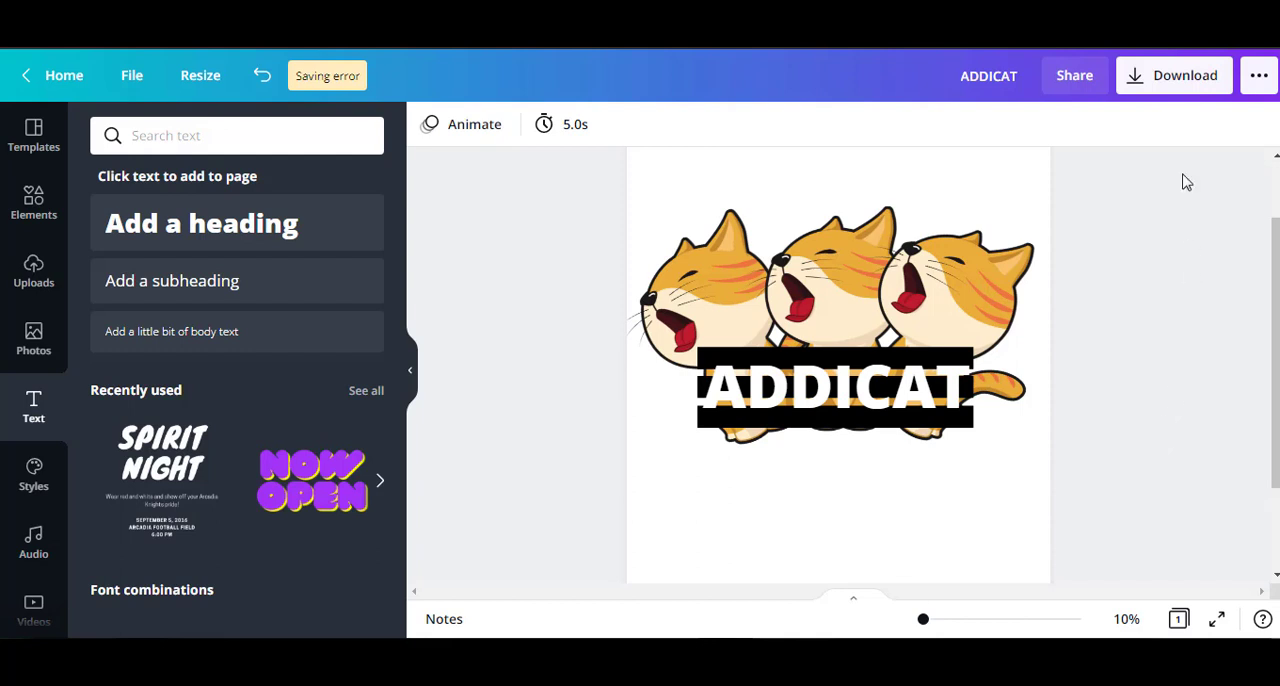
Download the design as a PNG with a transparent background.
left_click(1180, 78)
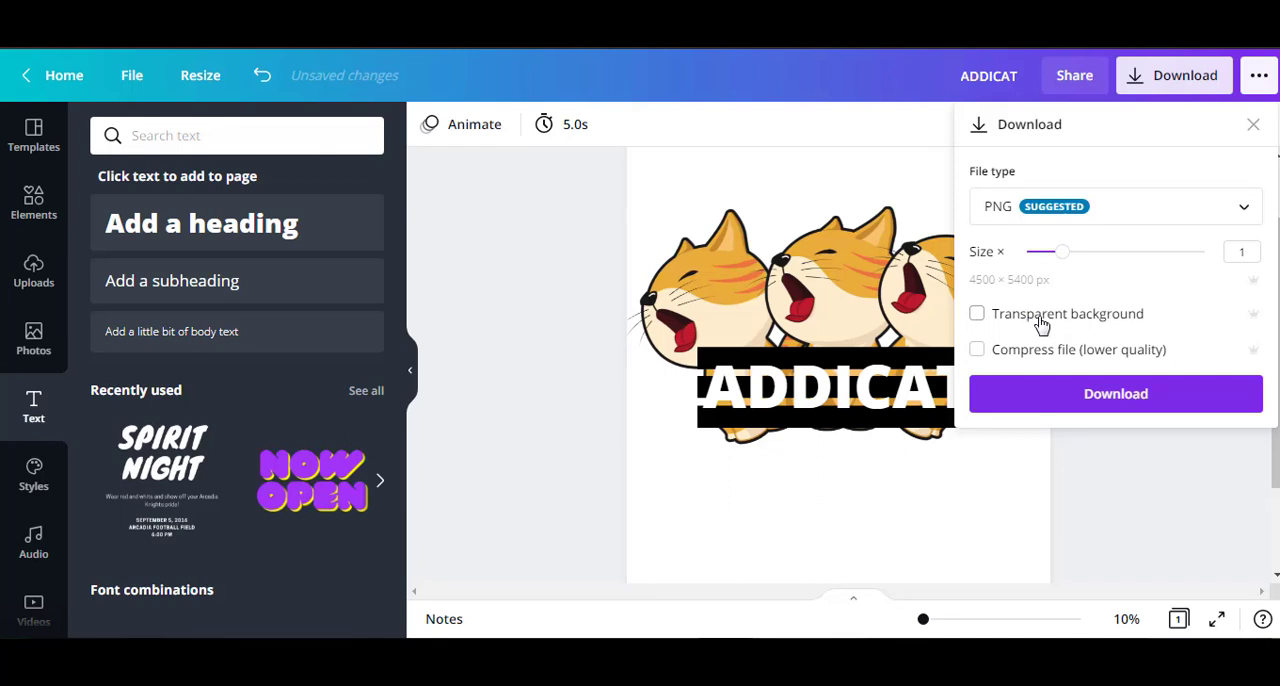
left_click(1042, 323)
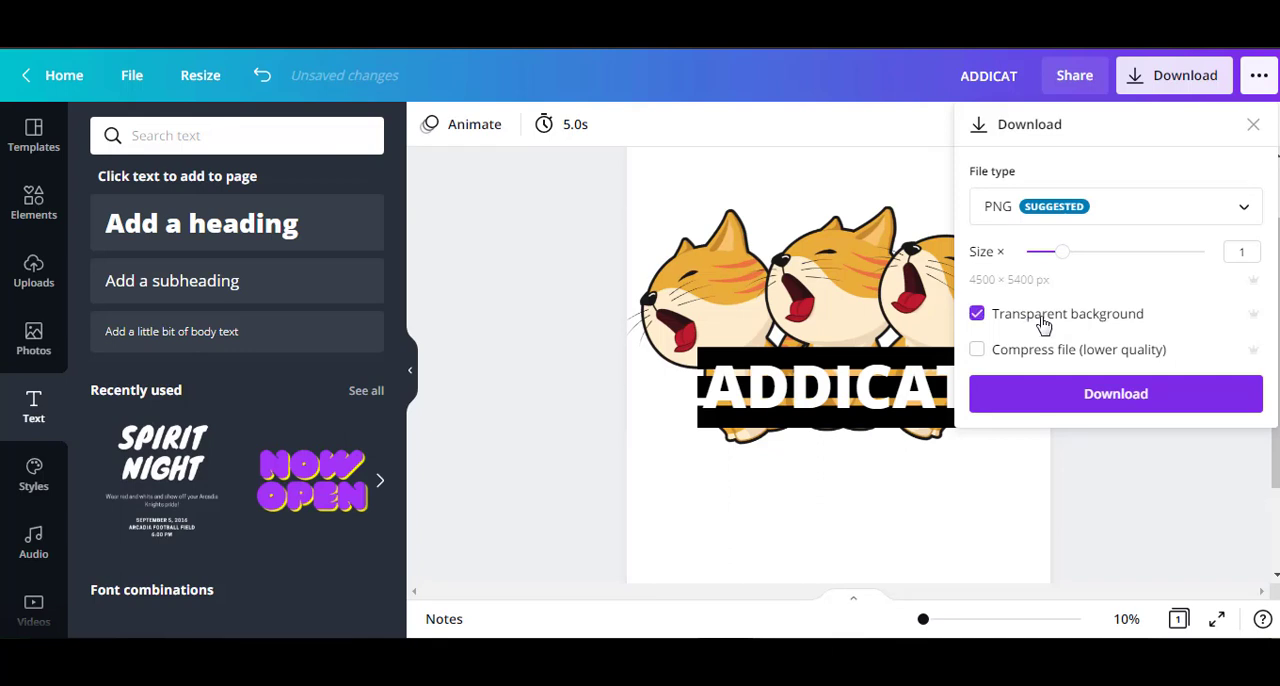
left_click(1093, 398)
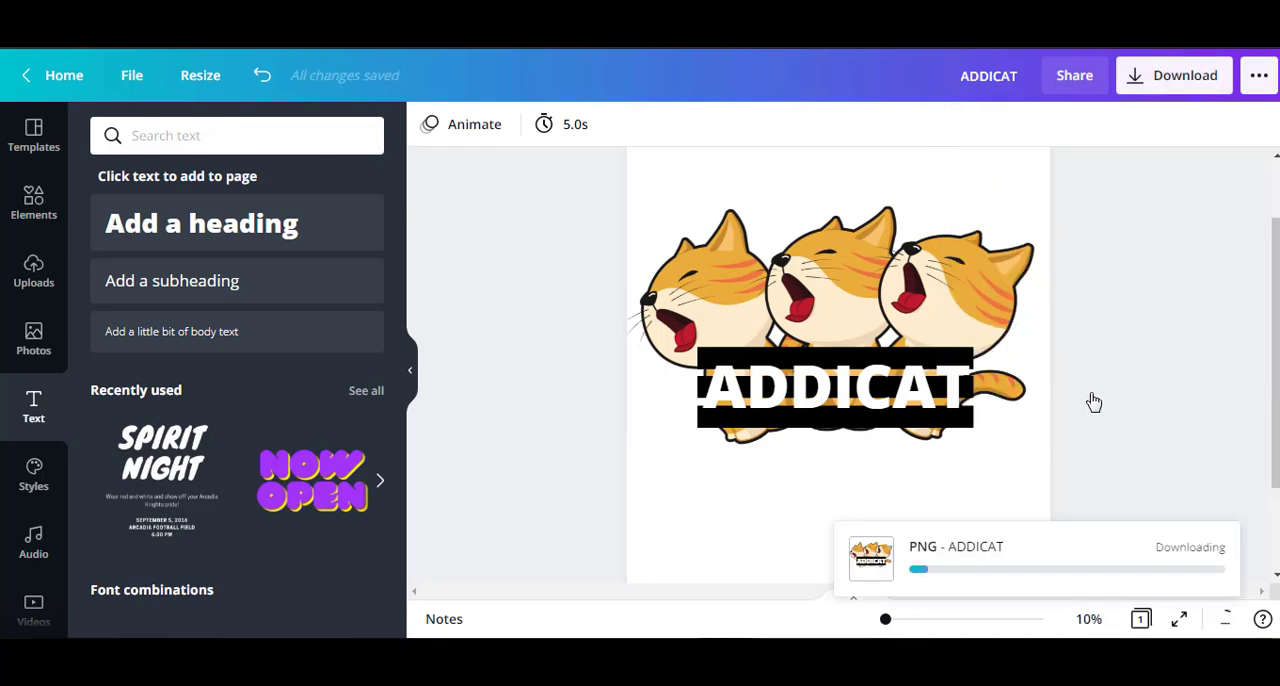